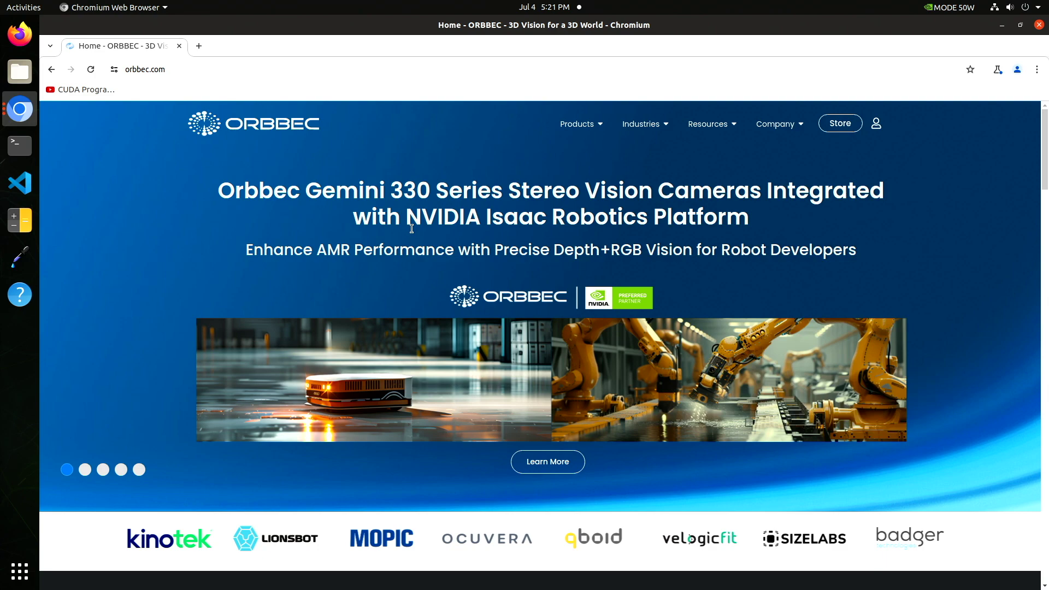
From the TOF Camera lineup, open the Femto Bolt store listing priced at $418.00.
mouse_move(599, 127)
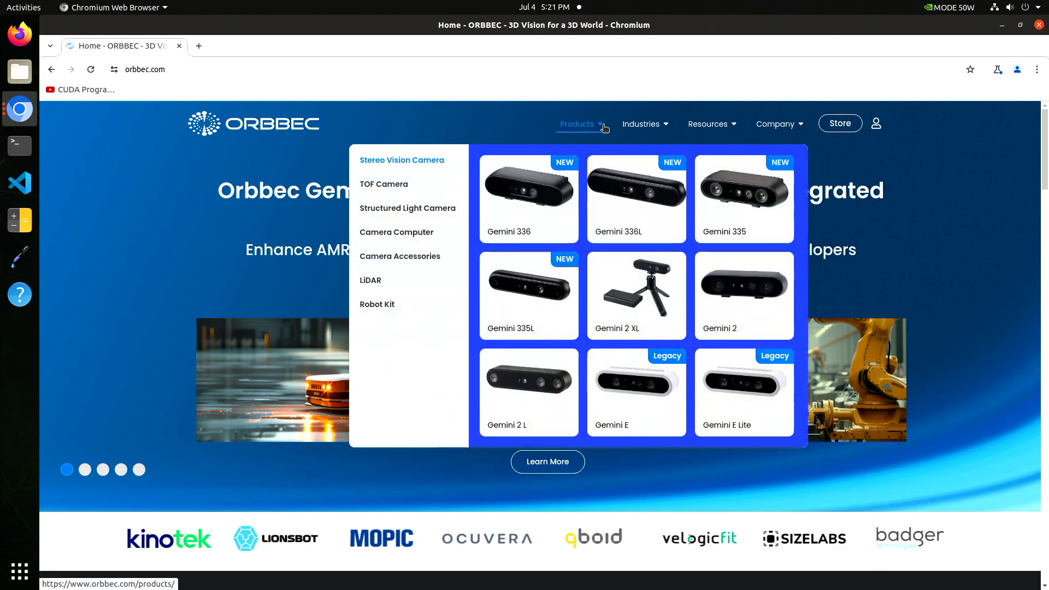
left_click(386, 188)
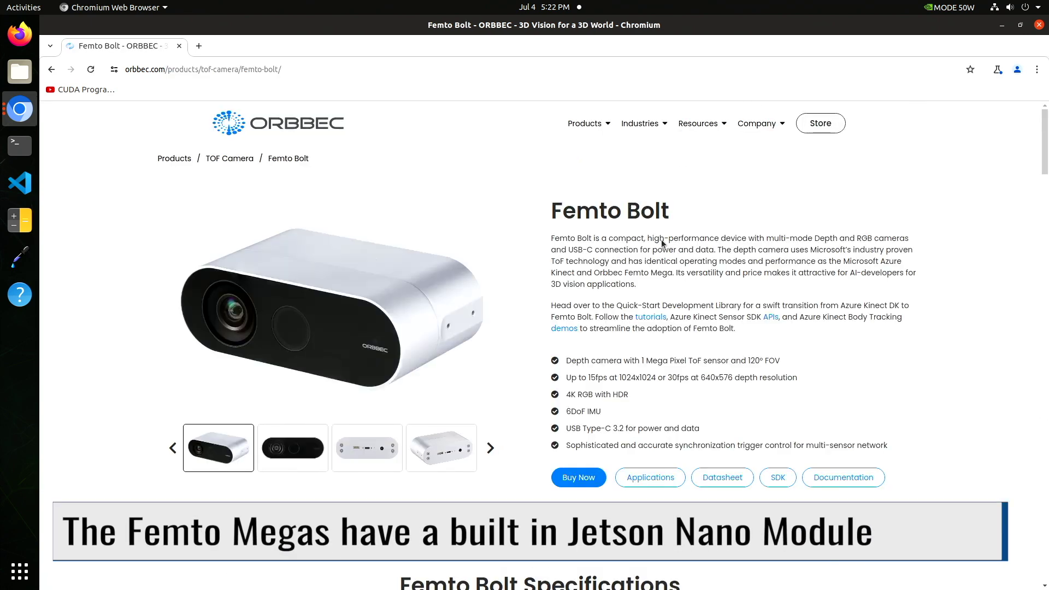
left_click(568, 488)
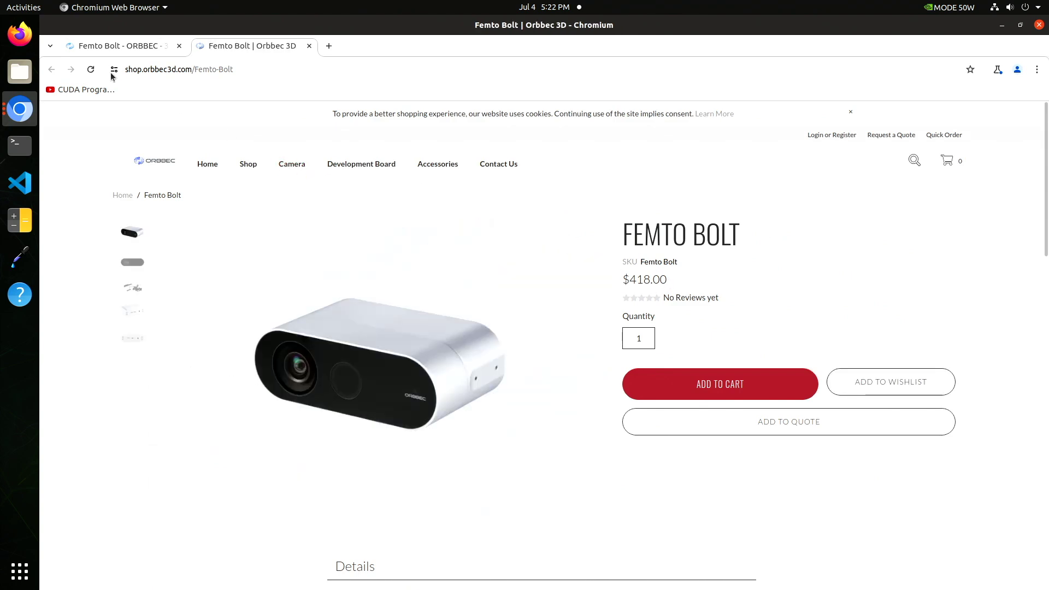
Return to the Femto Bolt product page tab and scroll through it.
left_click(118, 46)
scroll(644, 477, "down", 20)
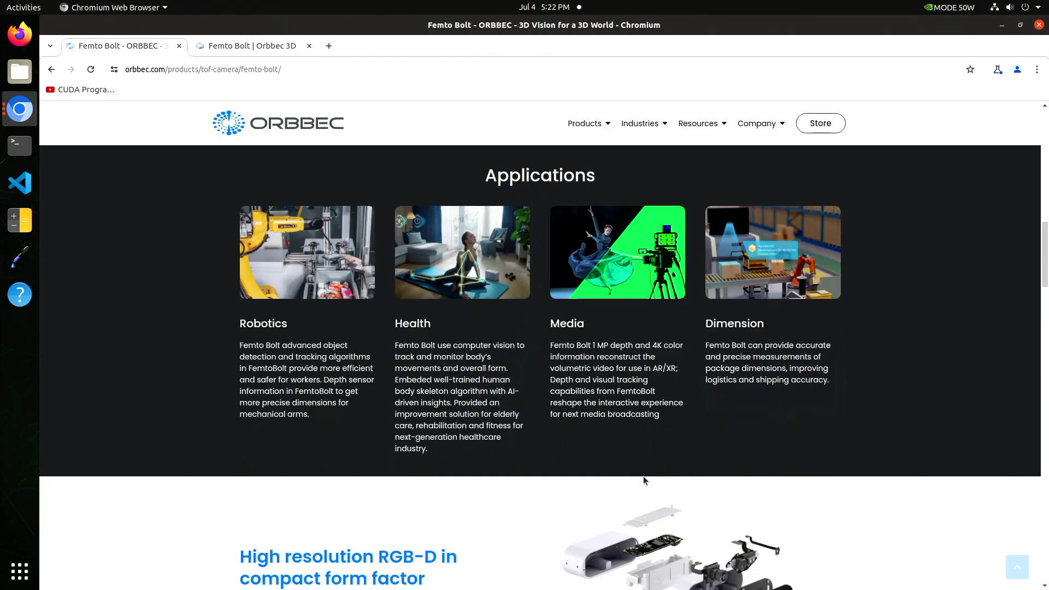
scroll(694, 422, "up", 15)
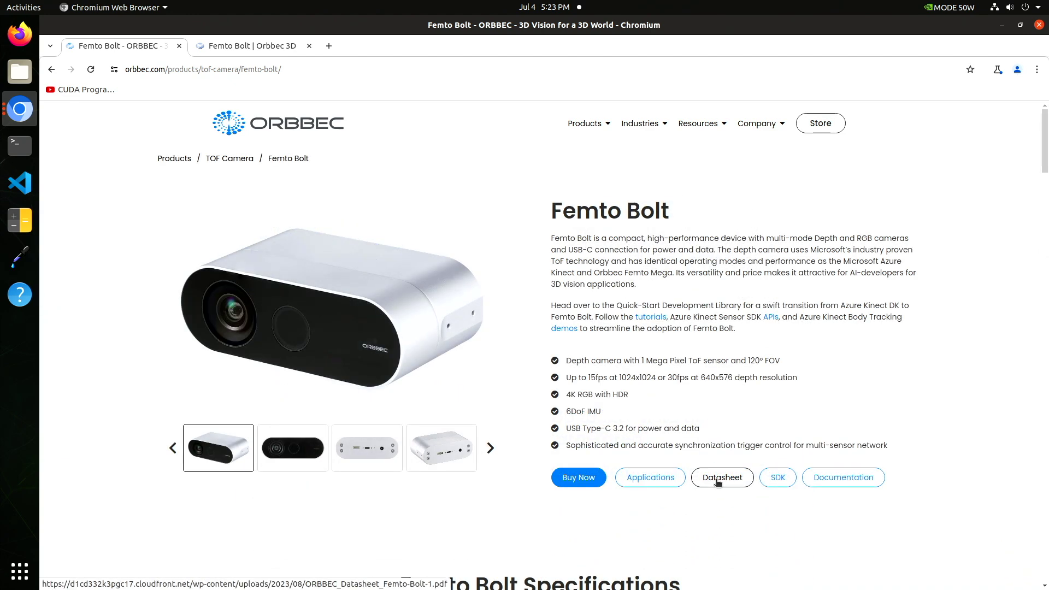
Open the Femto Bolt datasheet PDF and scroll through Product Specifications and Product Drawings.
left_click(717, 479)
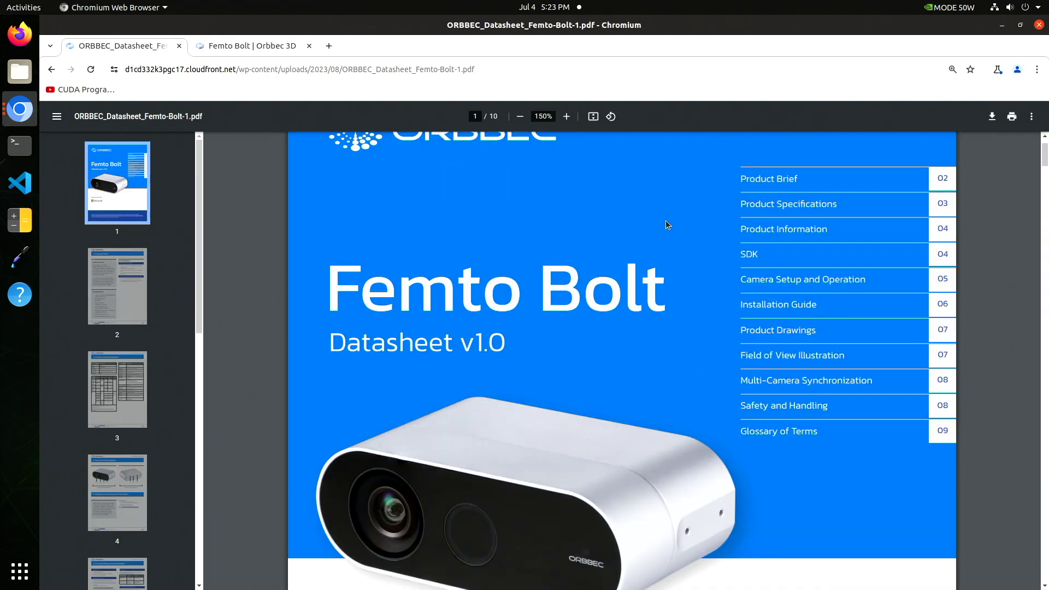
scroll(666, 221, "down", 20)
scroll(666, 224, "down", 8)
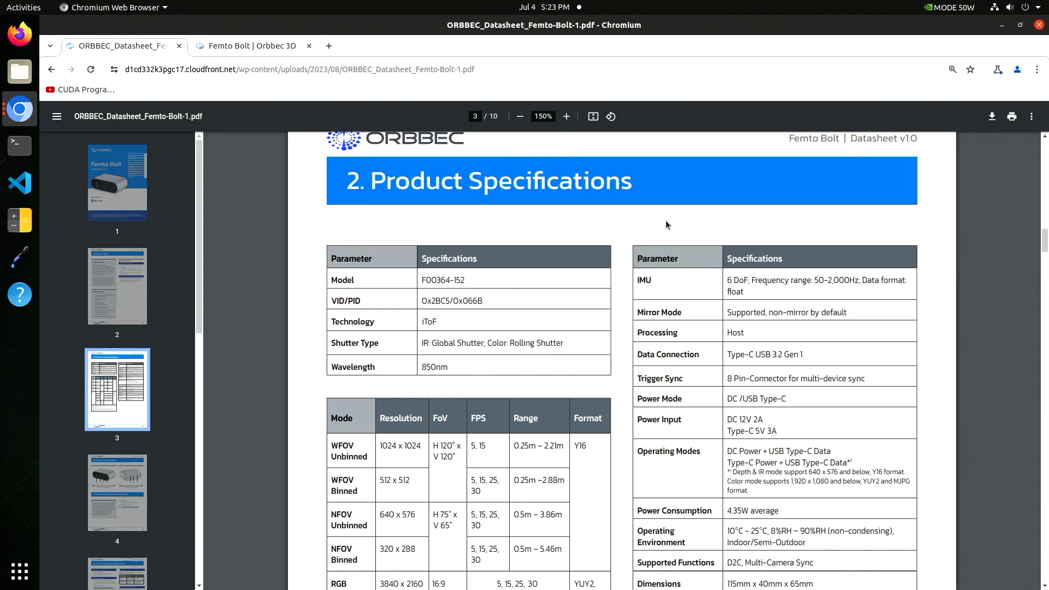
scroll(666, 224, "down", 4)
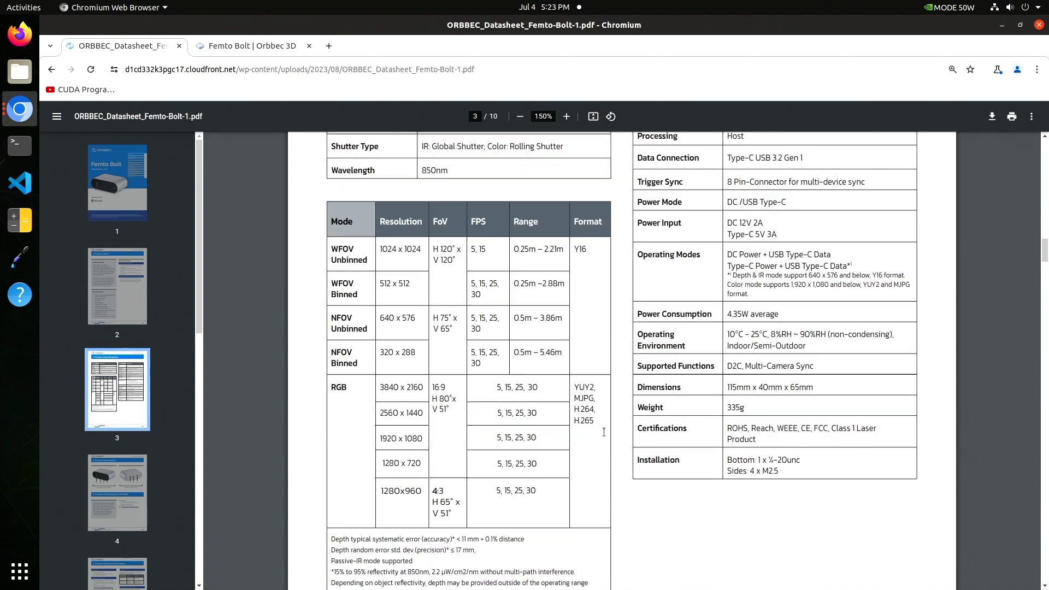
scroll(632, 400, "up", 1)
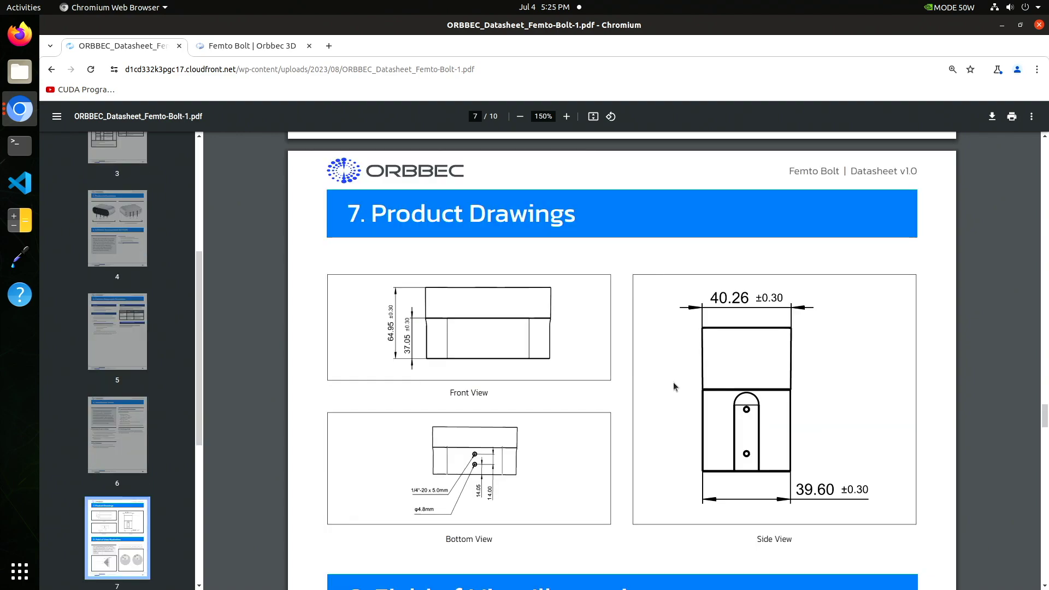
scroll(673, 382, "up", 10)
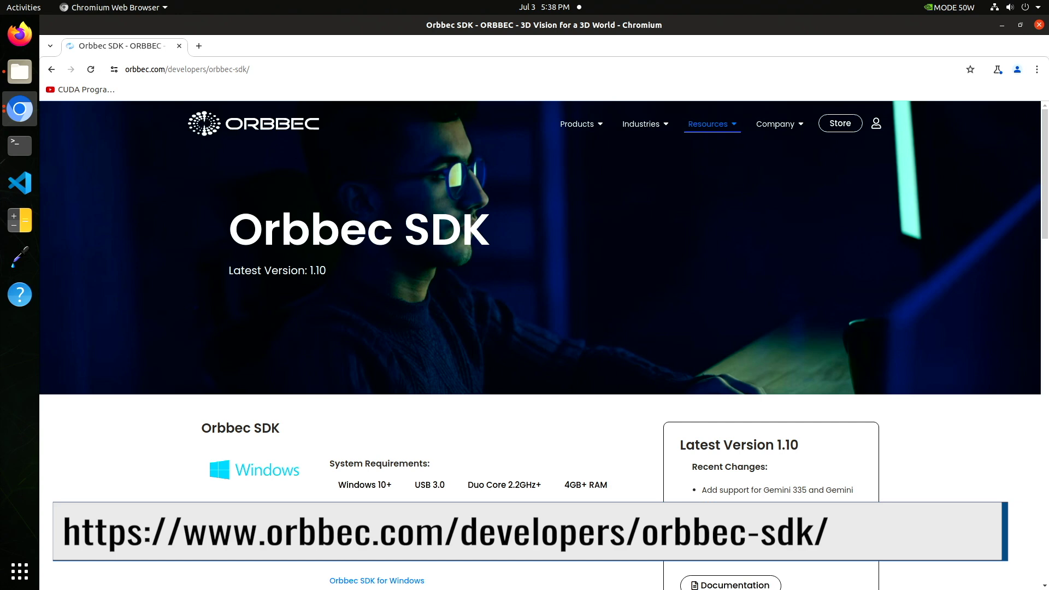
Scroll the Orbbec SDK page through the platform and wrapper sections to the Ubuntu download.
scroll(540, 300, "down", 6)
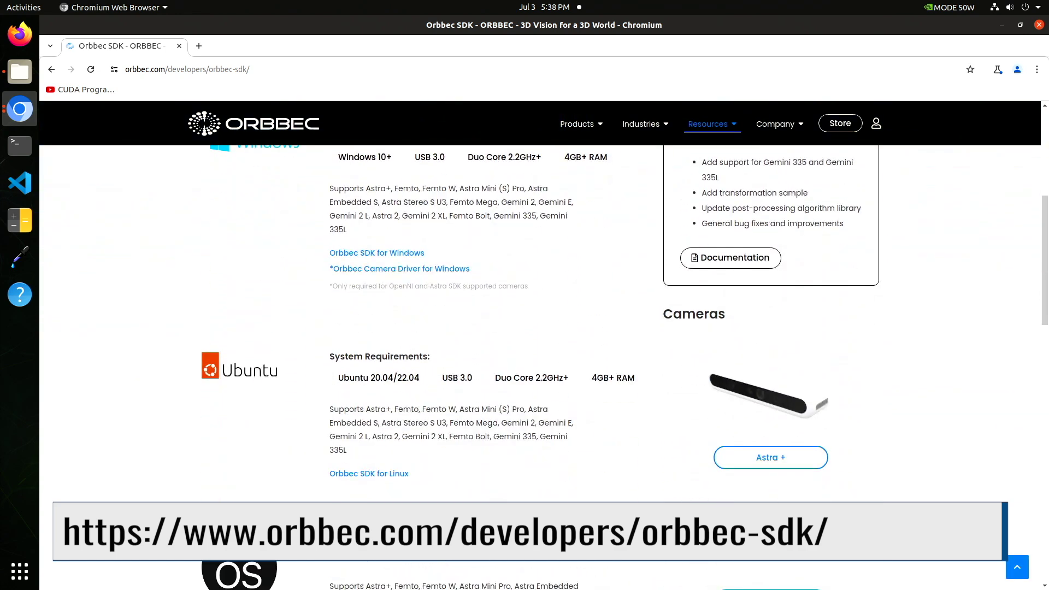
scroll(906, 528, "down", 1)
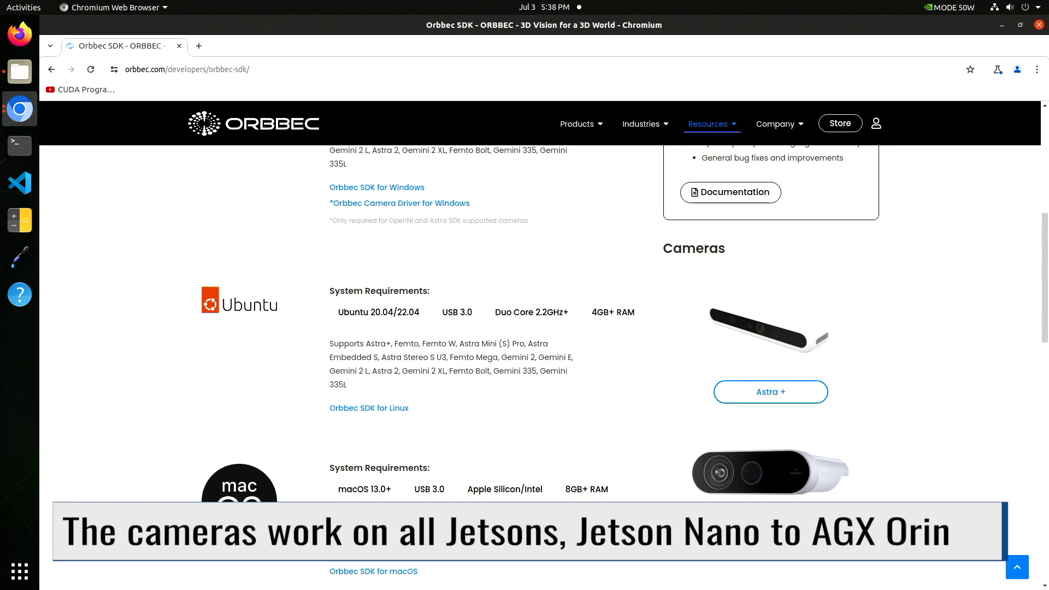
scroll(907, 529, "down", 6)
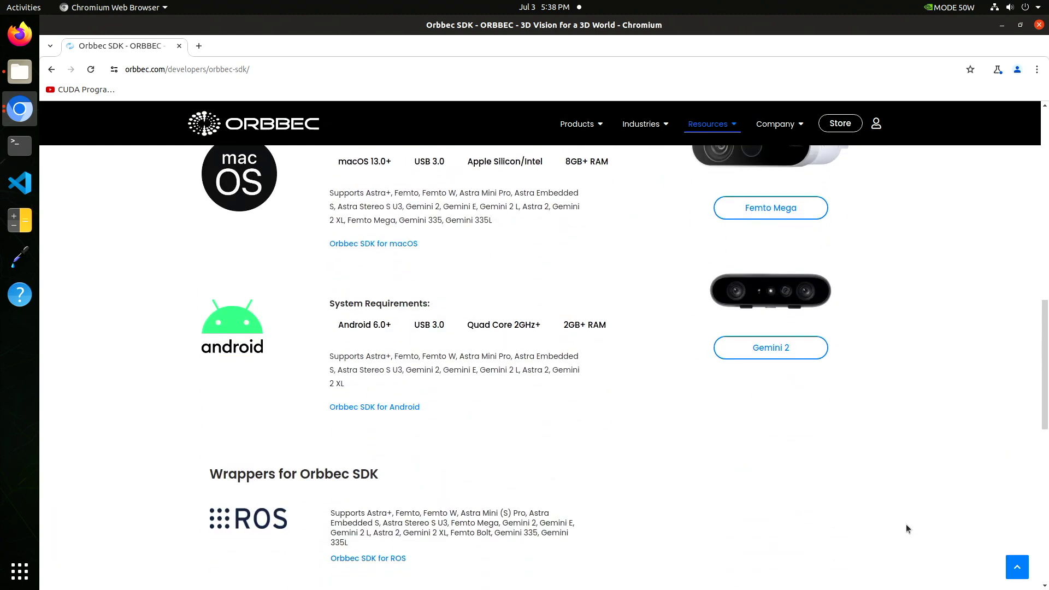
scroll(906, 528, "down", 4)
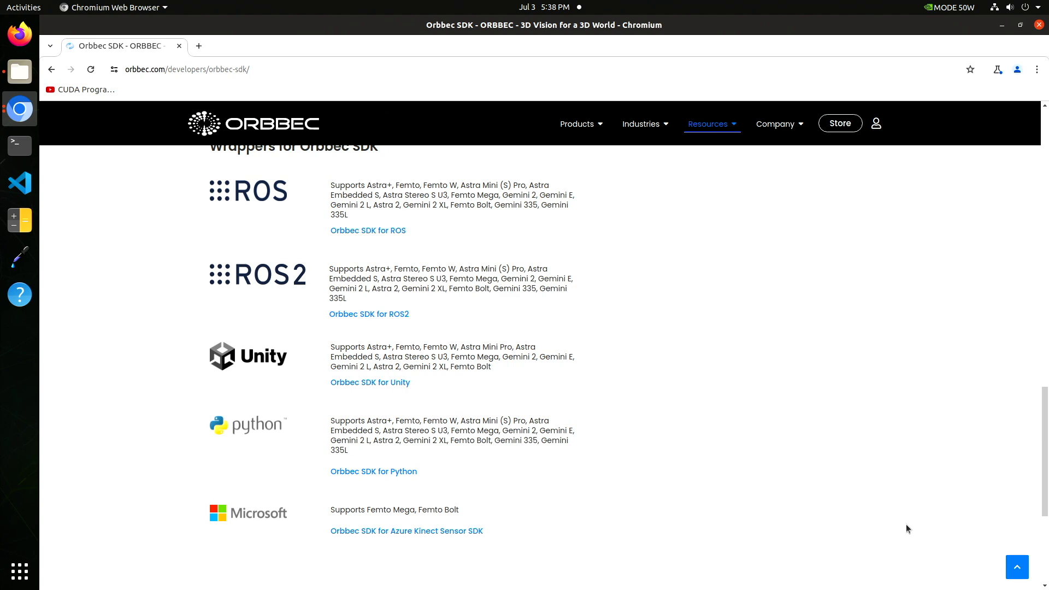
scroll(906, 525, "up", 10)
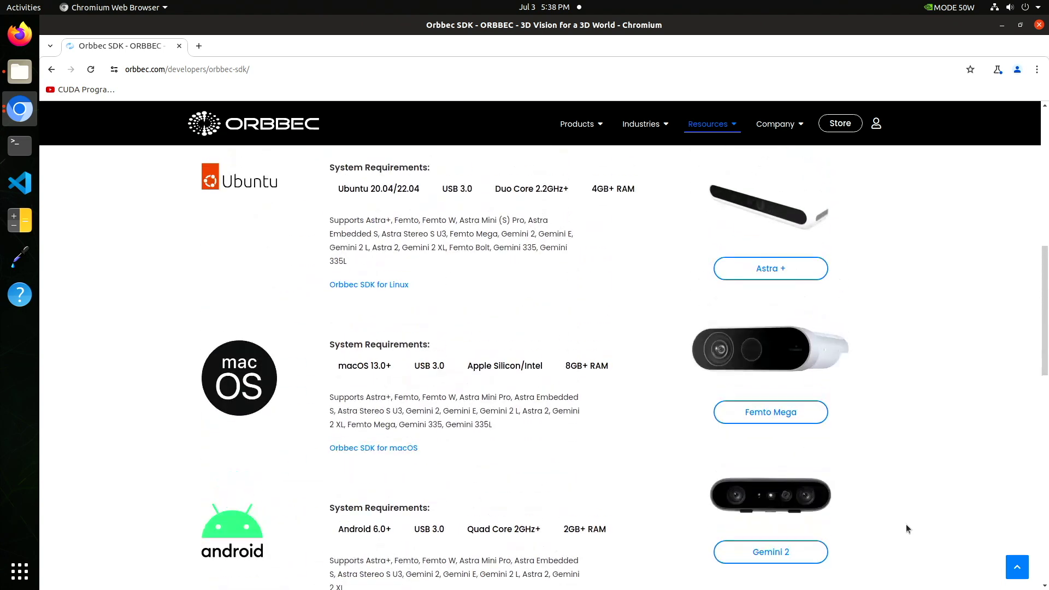
scroll(910, 523, "down", 1)
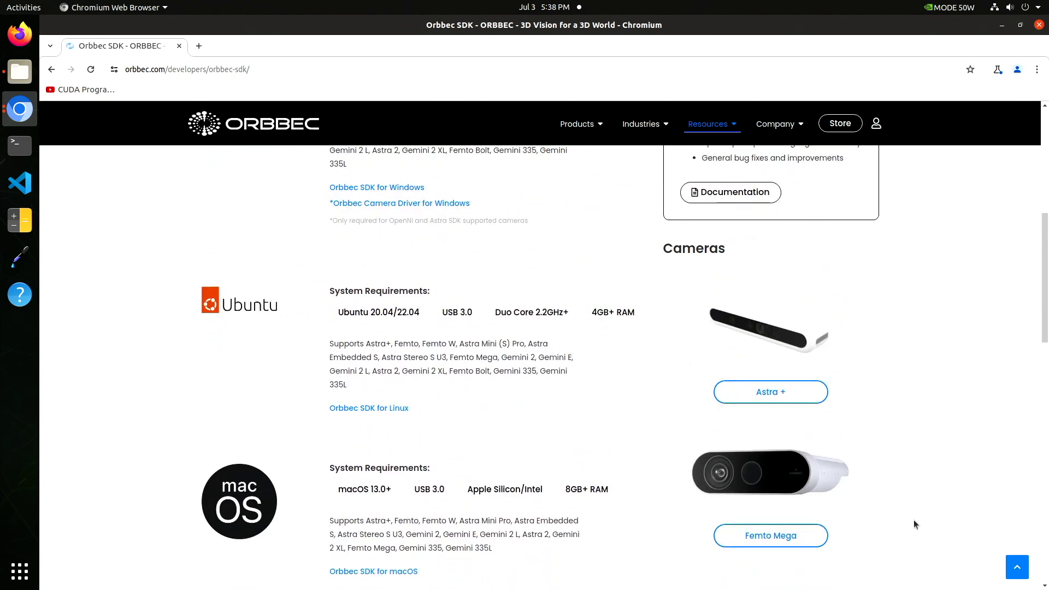
Open the Orbbec SDK for Linux v1.10.8 release and scroll to the OrbbecViewer arm64 zip in Assets.
left_click(371, 409)
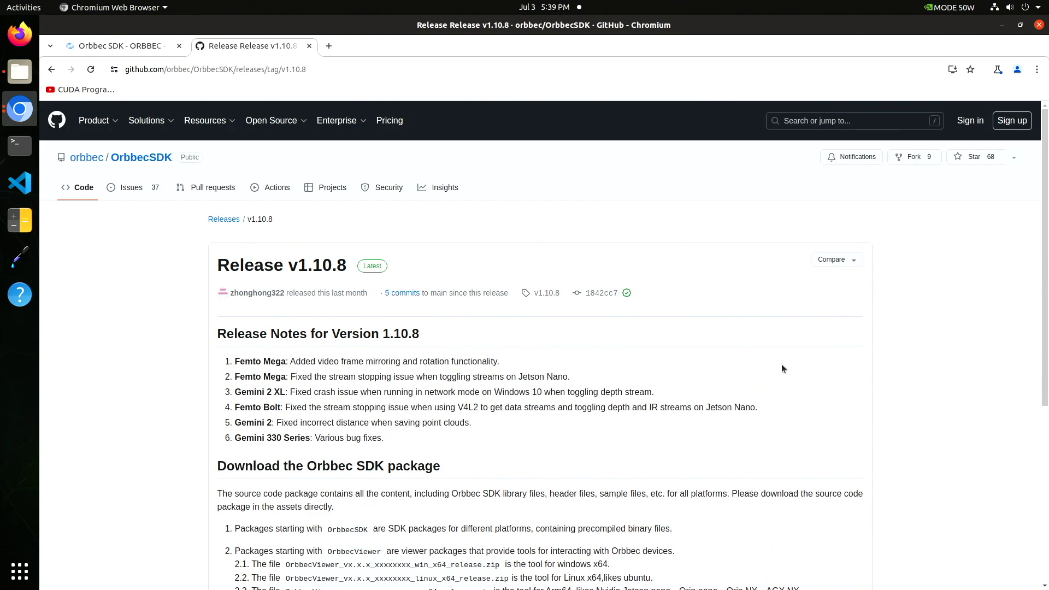
scroll(782, 365, "down", 7)
scroll(781, 369, "down", 3)
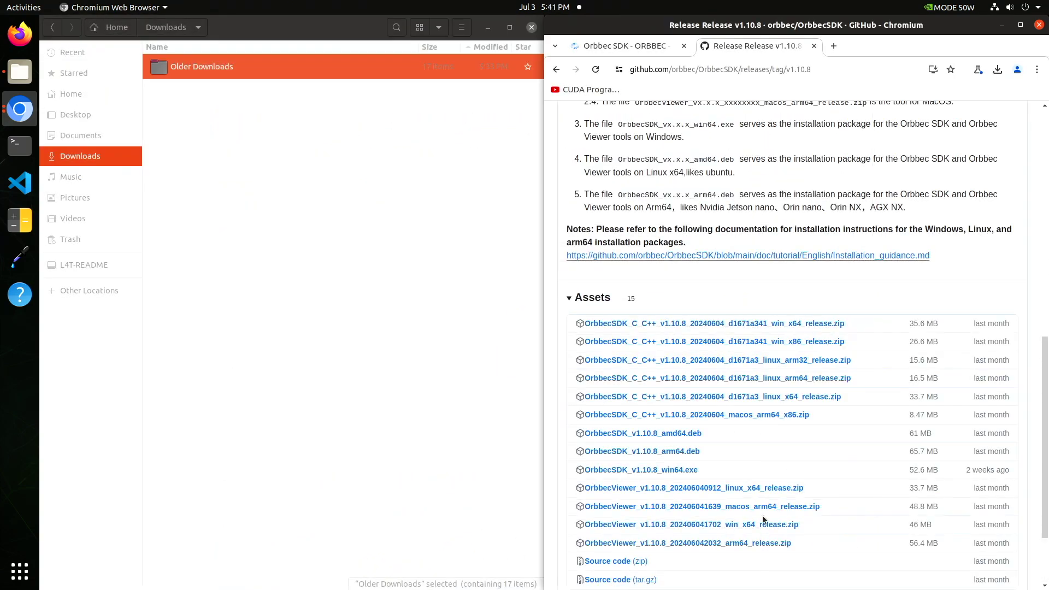
scroll(763, 519, "down", 2)
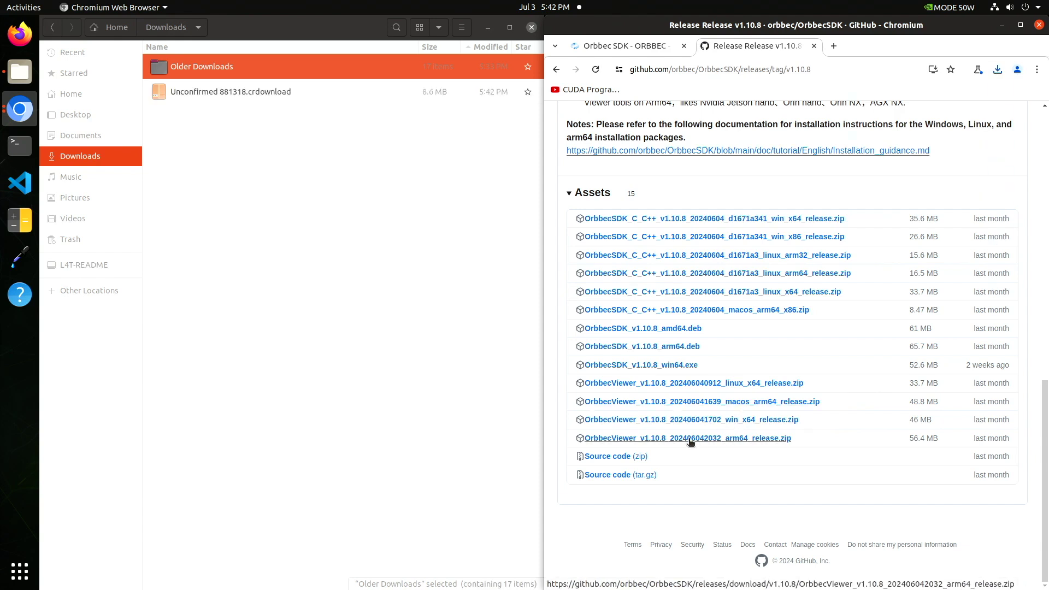
Extract the OrbbecViewer arm64 zip into the Downloads folder with Extract Here.
left_click(280, 124)
right_click(254, 90)
left_click(281, 210)
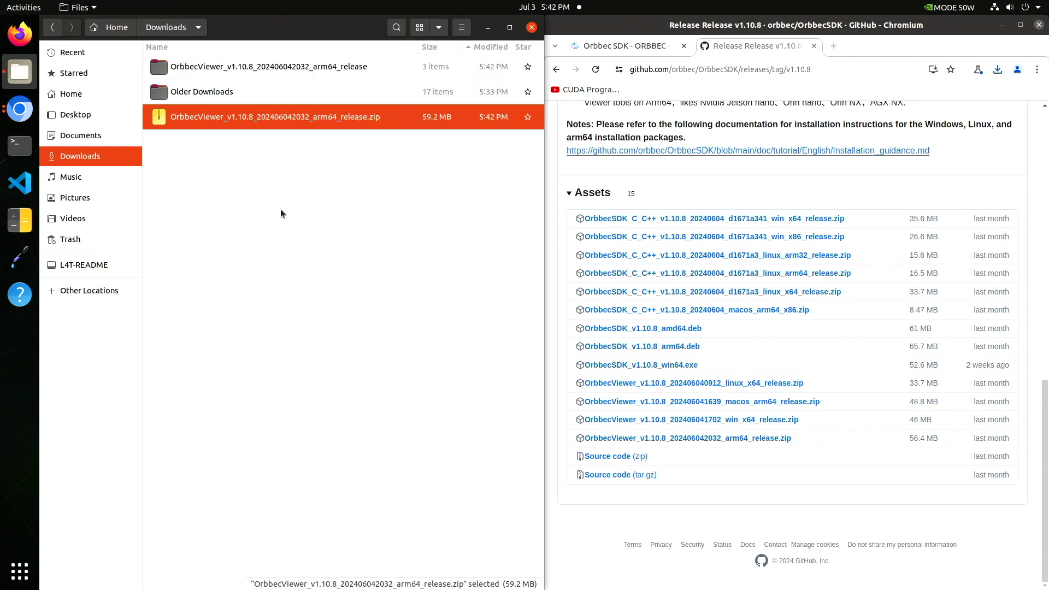
Launch OrbbecViewer from the extracted OrbbecViewer release folder.
double_click(260, 62)
scroll(294, 353, "down", 10)
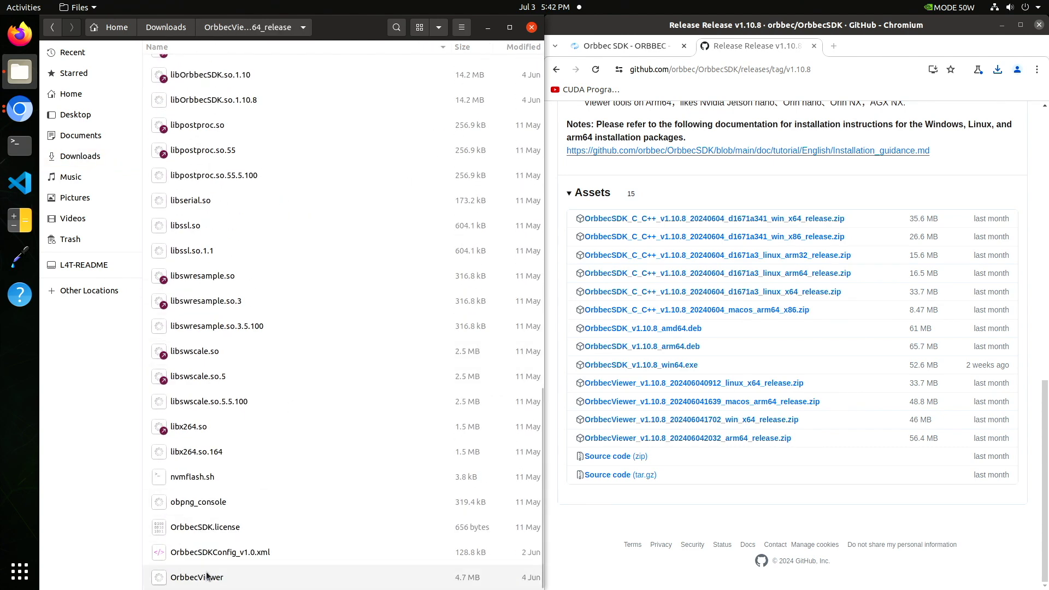
double_click(209, 577)
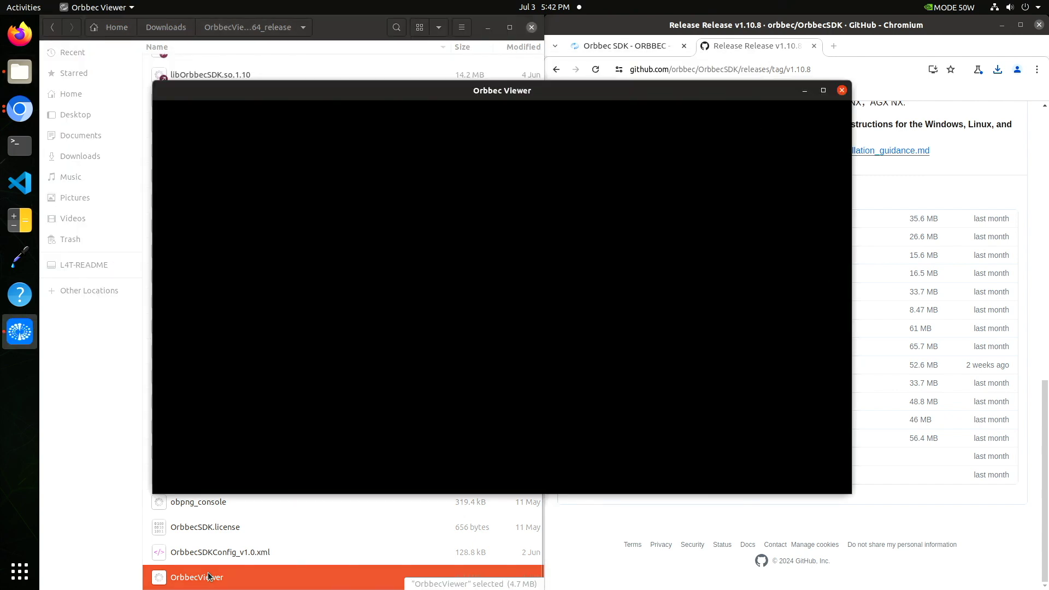
Maximize Orbbec Viewer and start the Color stream at 3840x2160.
left_click(823, 91)
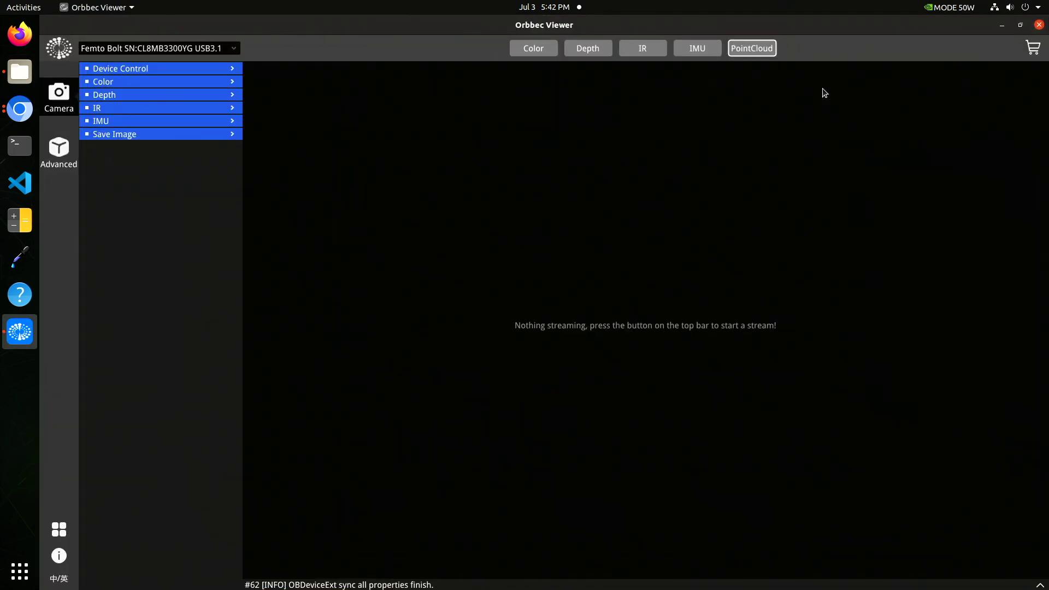
left_click(234, 83)
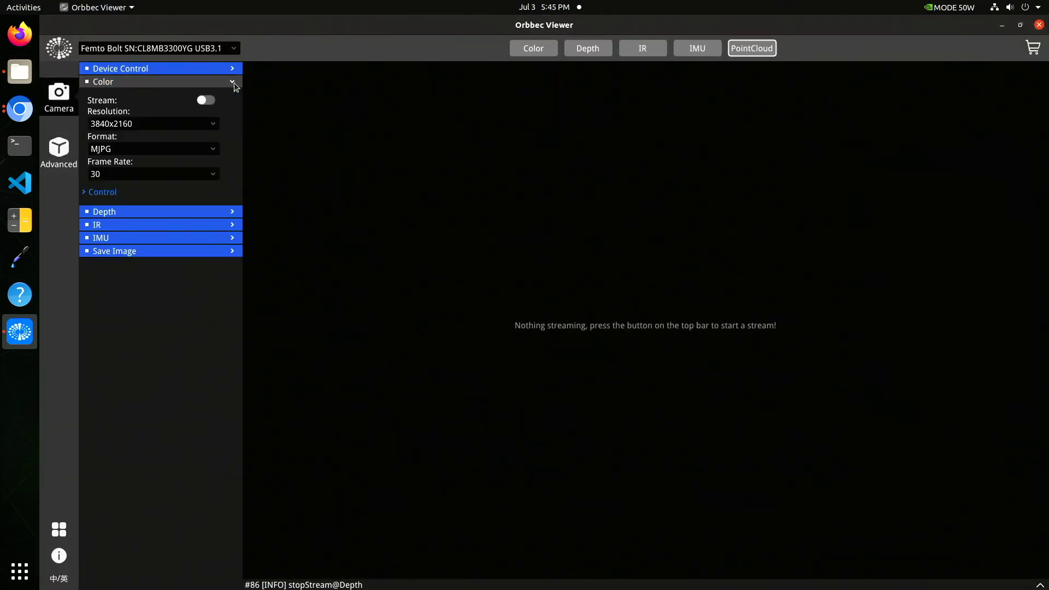
left_click(206, 100)
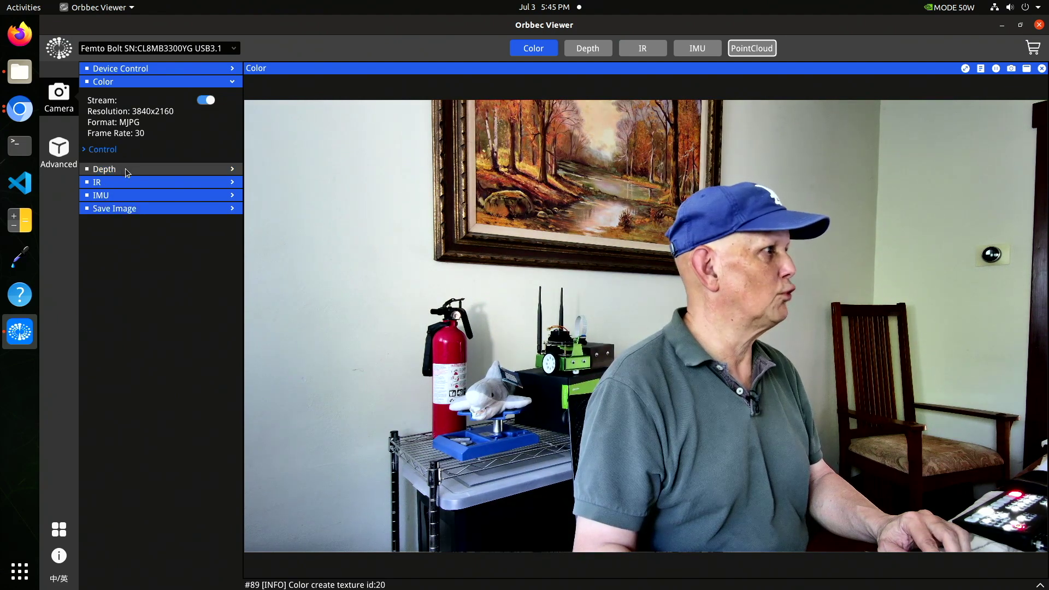
Start the Depth stream at 640x576 alongside the color image.
left_click(235, 171)
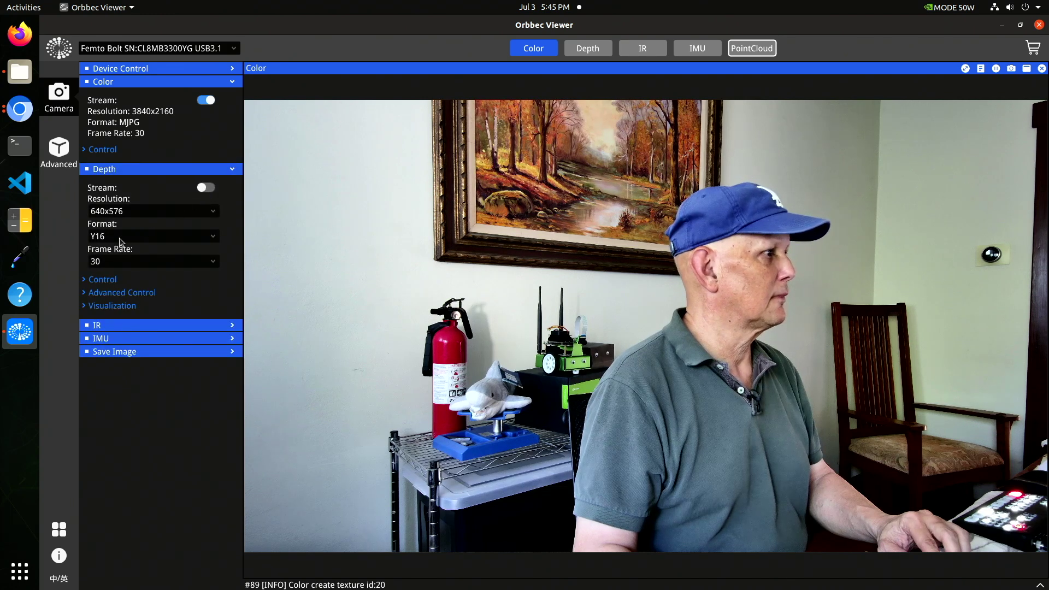
left_click(213, 211)
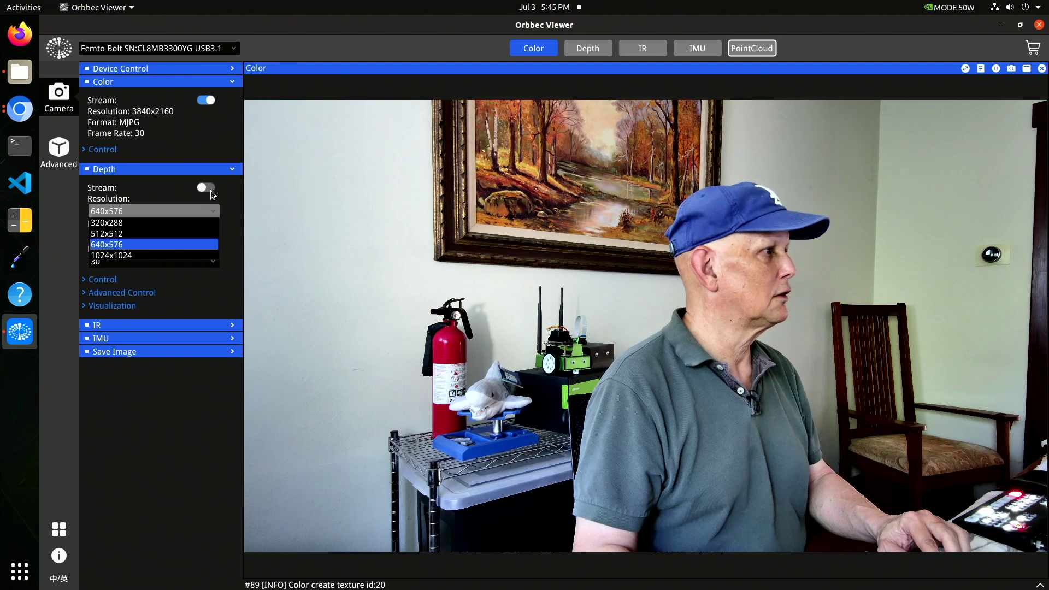
left_click(212, 192)
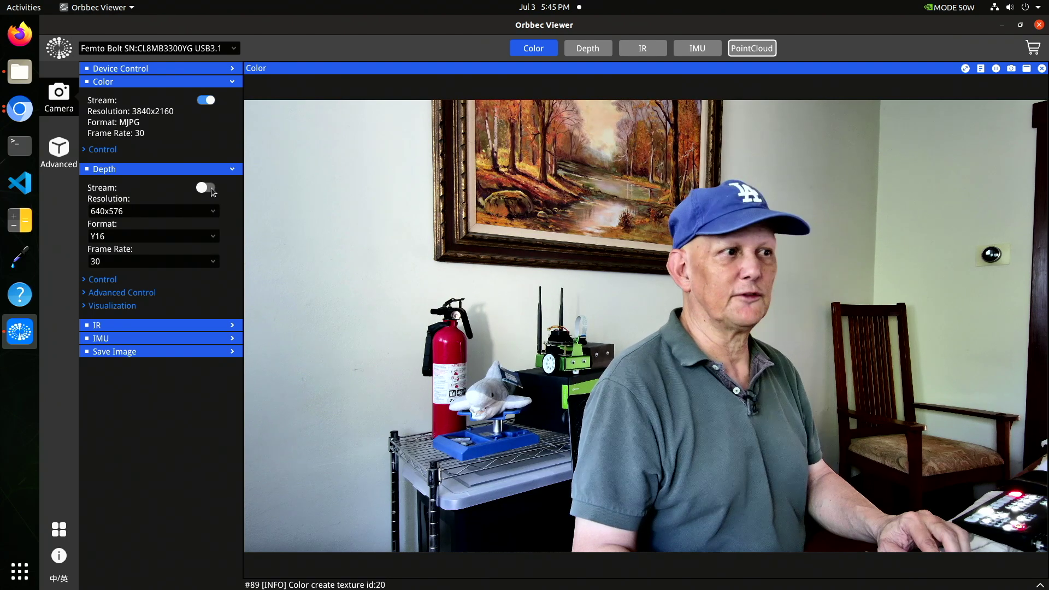
left_click(212, 189)
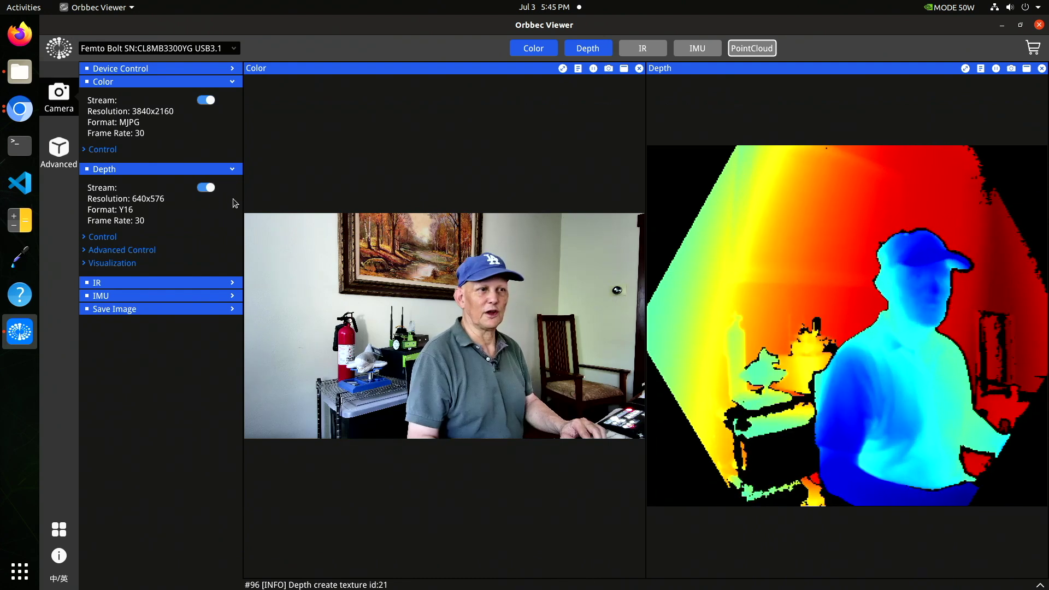
Start the IR stream with its Visual Range maximum at 74, then start the IMU stream.
left_click(234, 283)
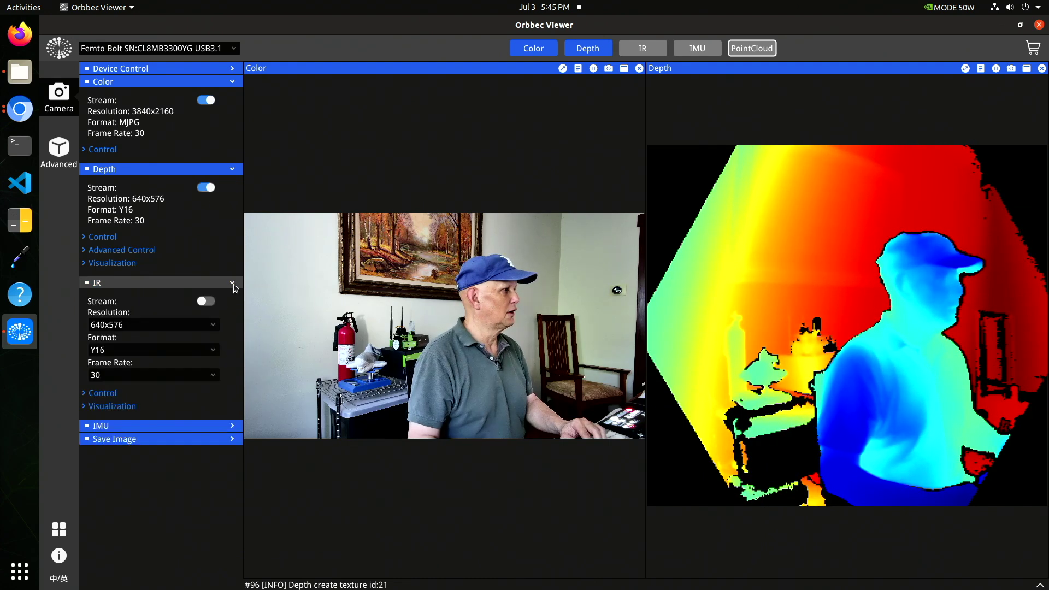
left_click(207, 301)
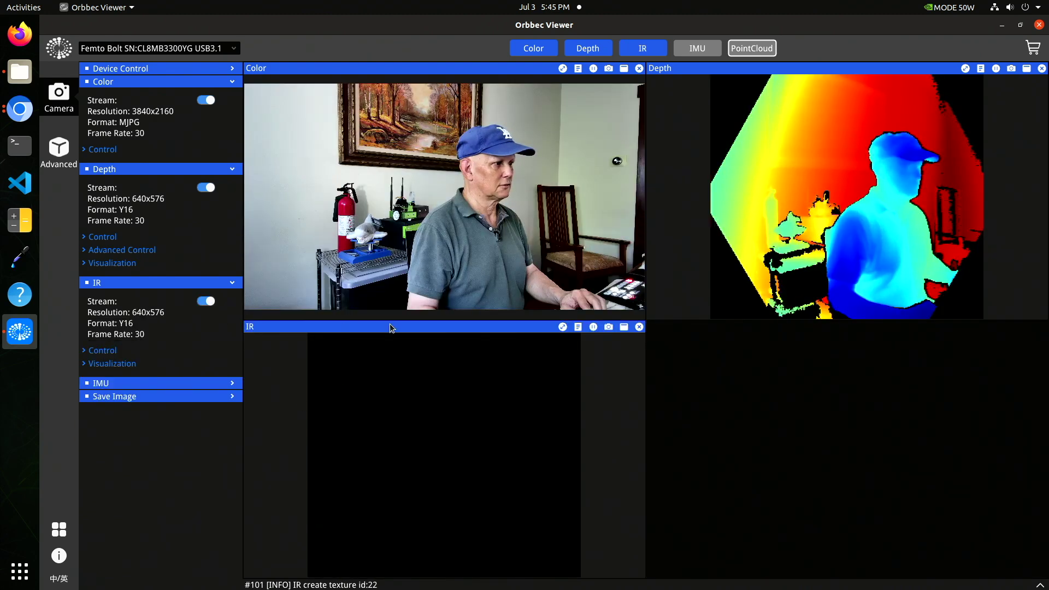
left_click(86, 364)
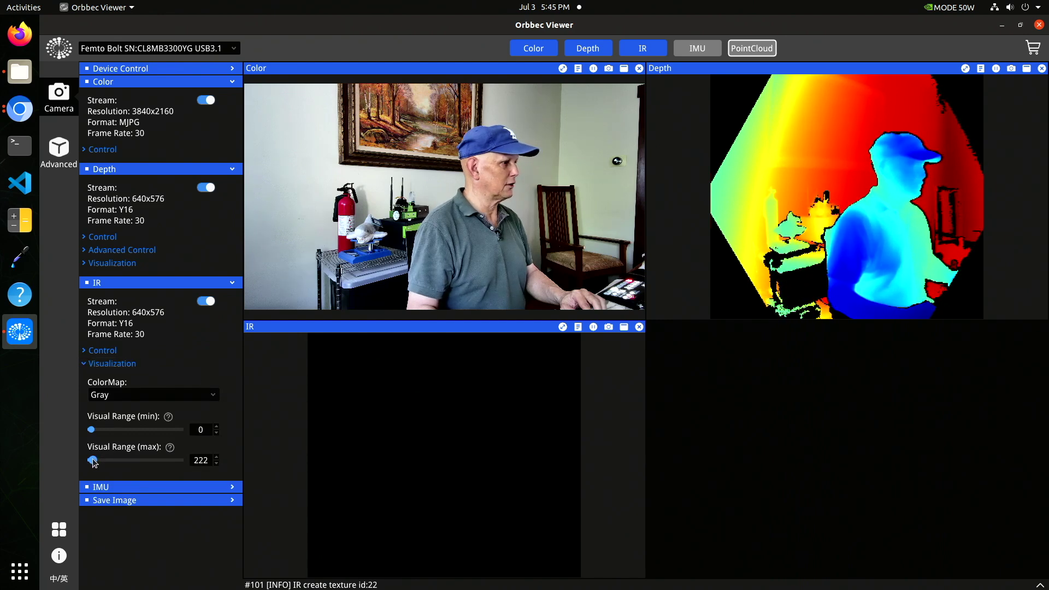
left_click_drag(94, 463, 94, 463)
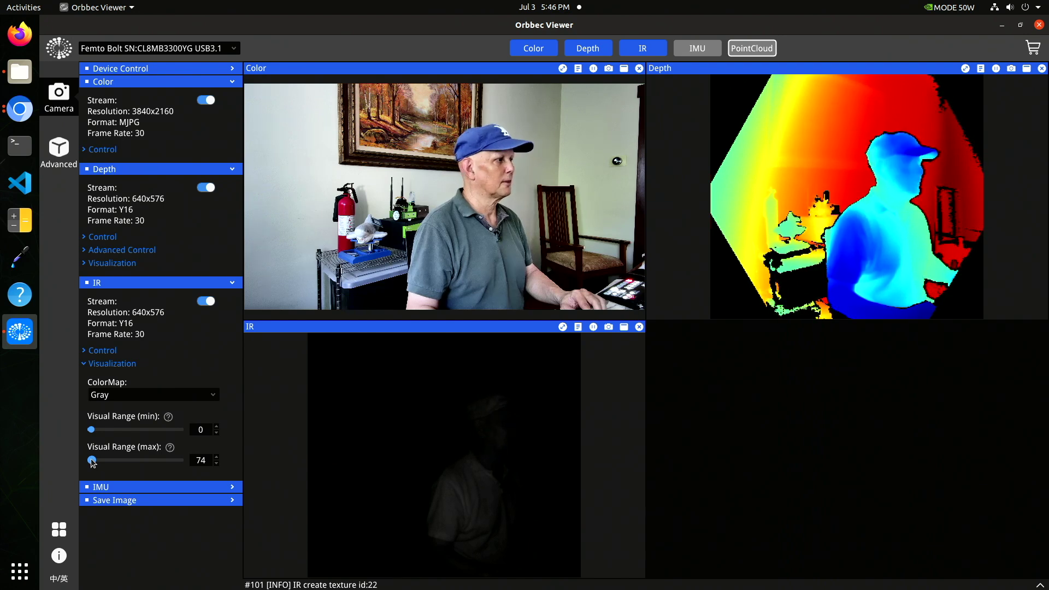
left_click(233, 488)
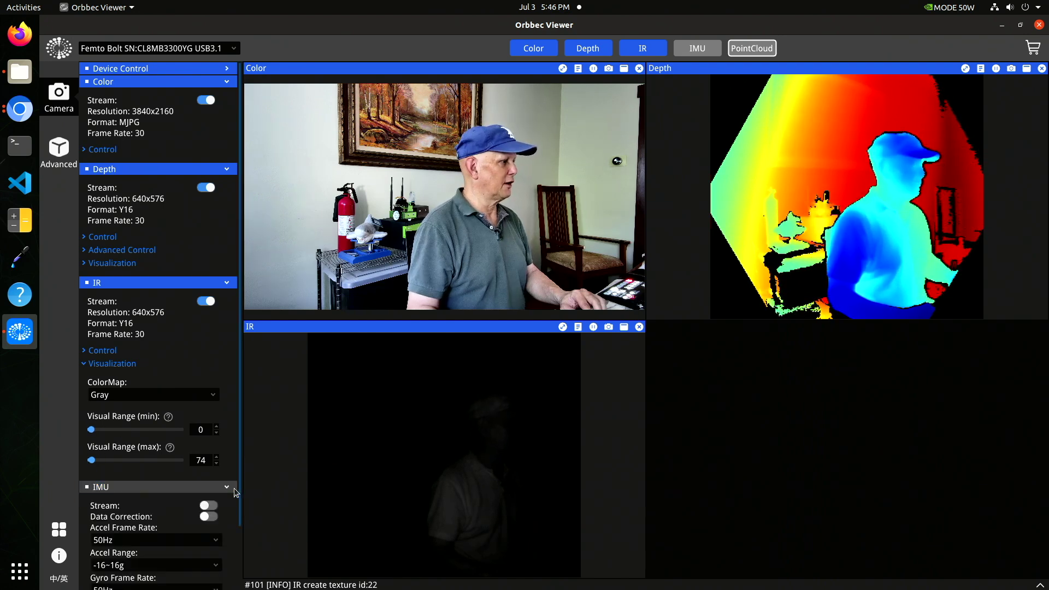
left_click(207, 506)
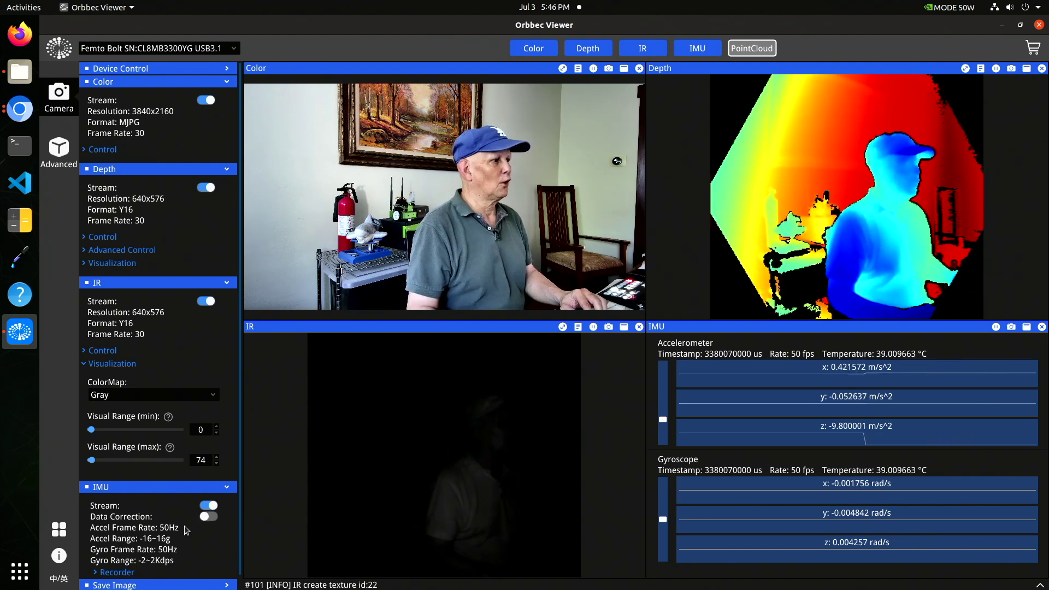
Switch to the PointCloud view and orbit and zoom the depth point cloud.
left_click(751, 52)
left_click_drag(654, 346, 823, 403)
scroll(649, 343, "up", 5)
scroll(650, 343, "down", 5)
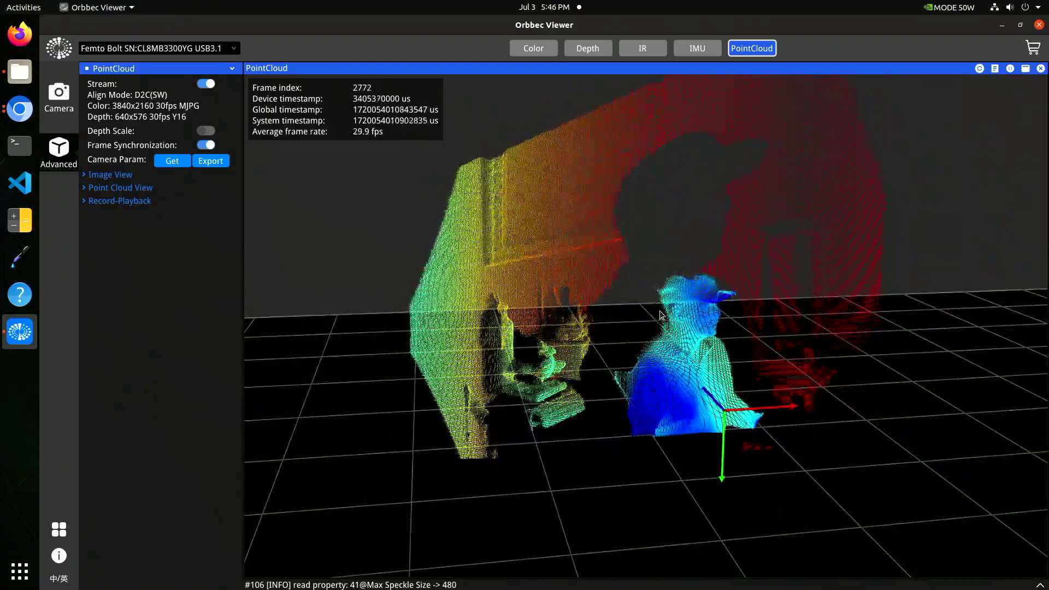
Set Point Cloud Style to xyzrgb and orbit closer toward the person in the colored cloud.
left_click(85, 177)
left_click(87, 271)
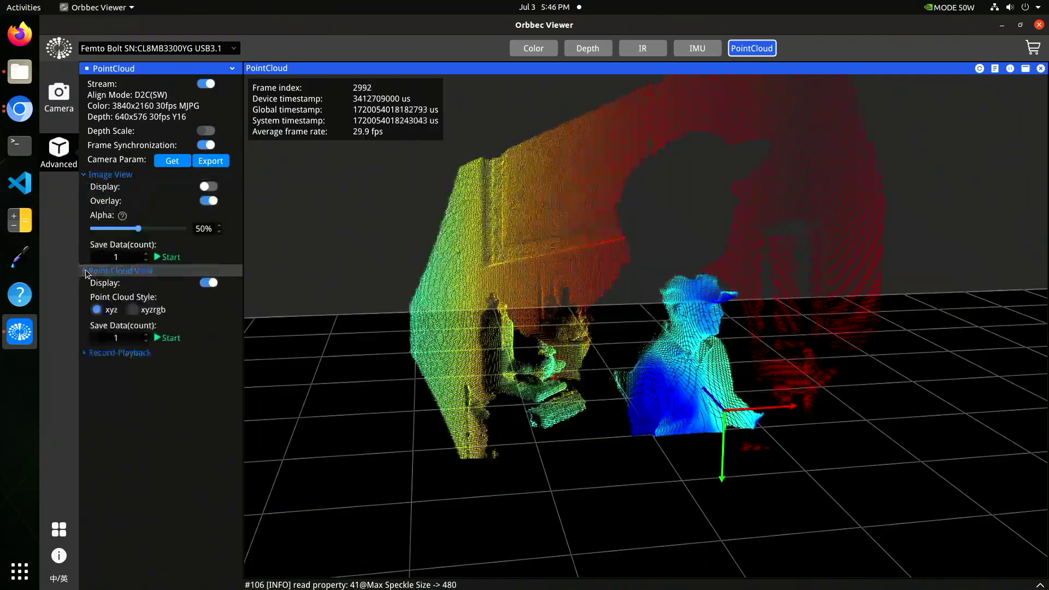
left_click(133, 310)
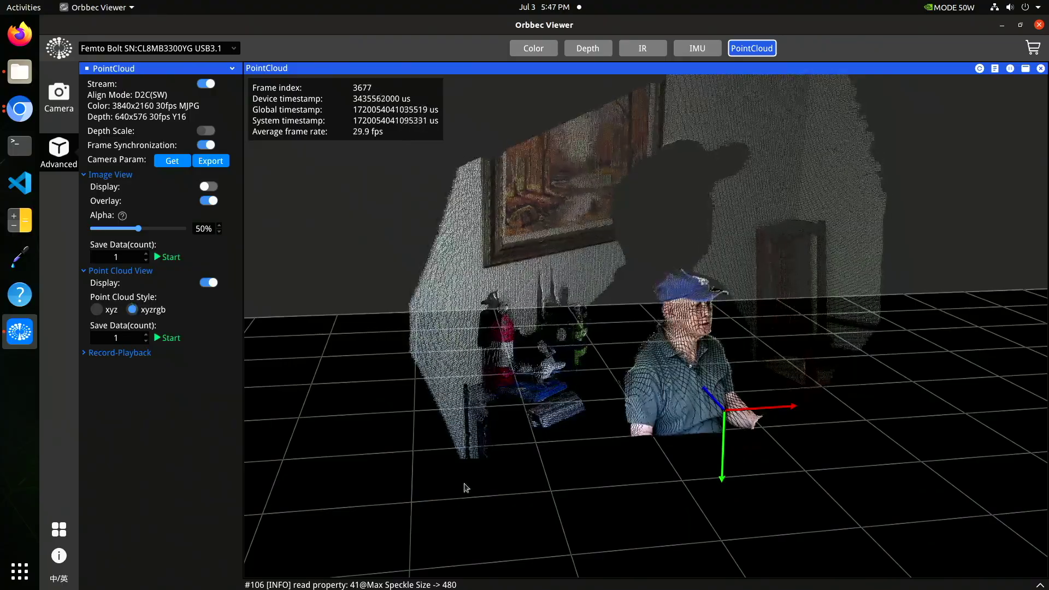
left_click_drag(682, 397, 956, 378)
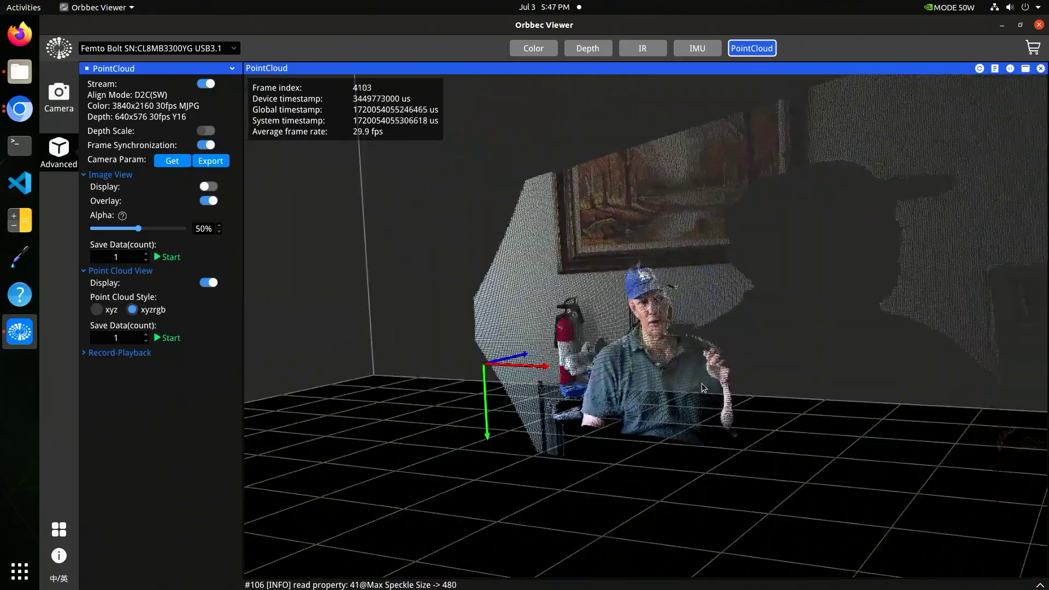
left_click_drag(663, 389, 696, 358)
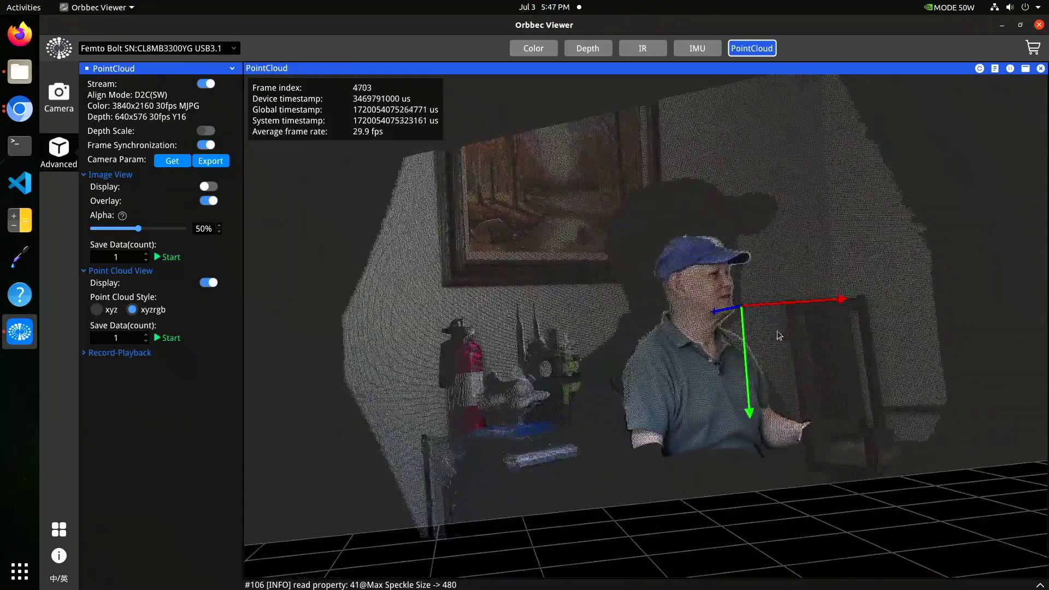
scroll(696, 358, "down", 5)
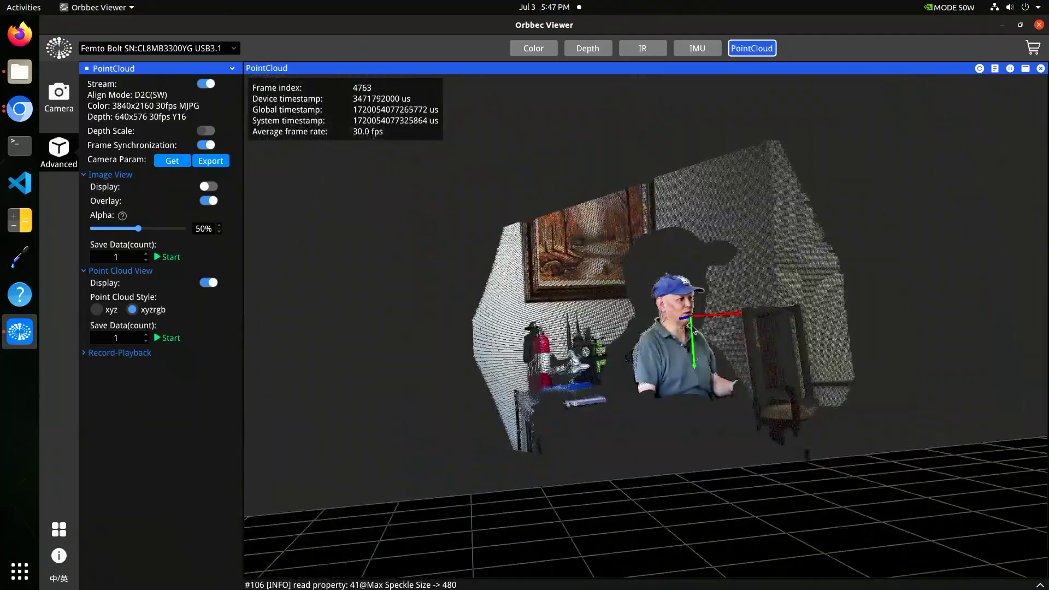
scroll(640, 337, "up", 5)
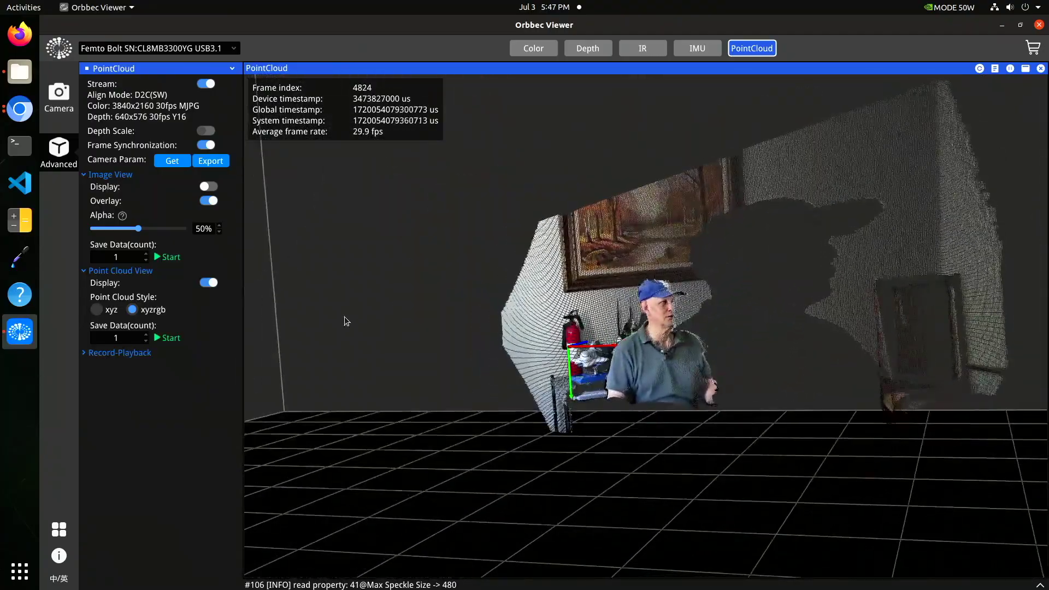
Restart the Color stream at 1920x1080 and enlarge the color image to fill the panel.
left_click(537, 50)
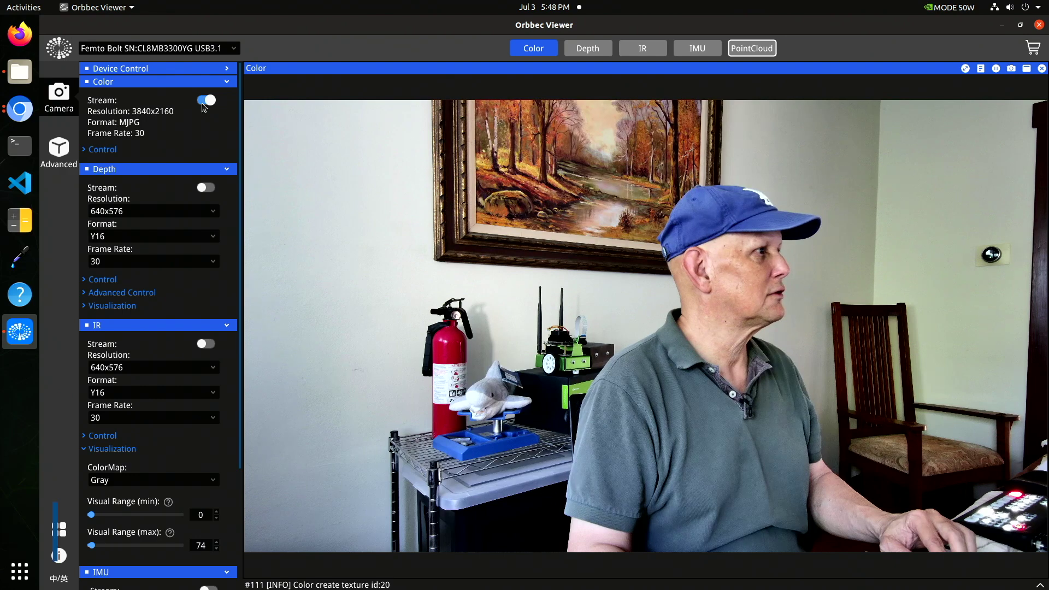
left_click(202, 103)
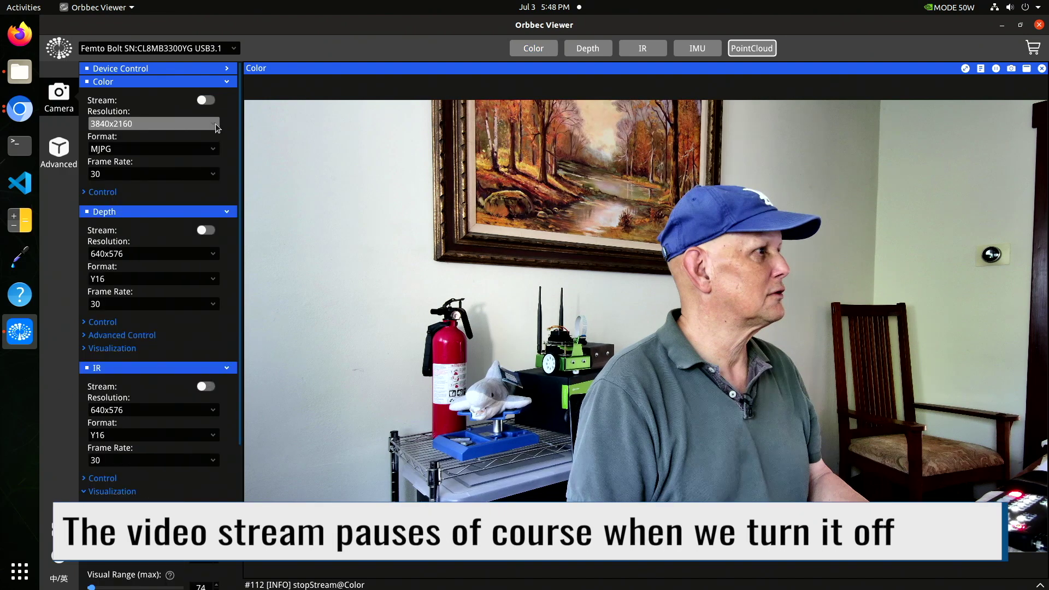
left_click(215, 124)
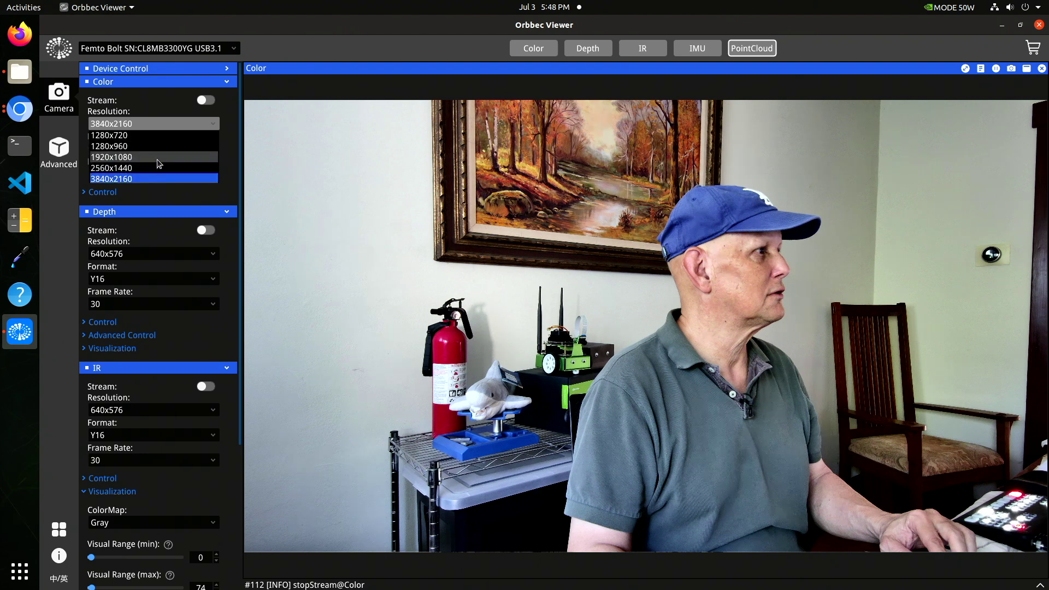
left_click(128, 161)
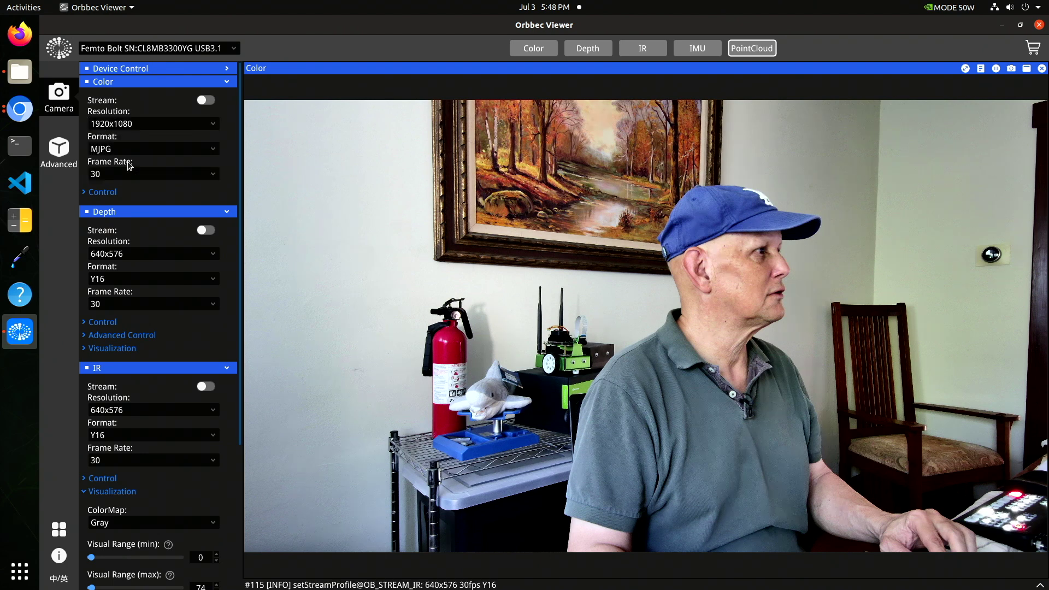
left_click(540, 53)
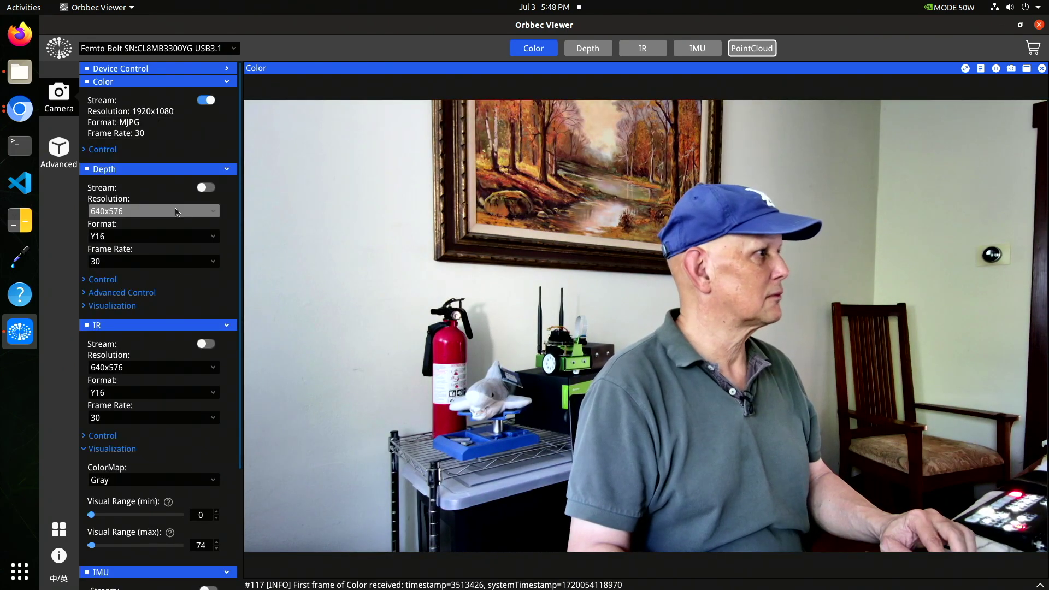
left_click(967, 69)
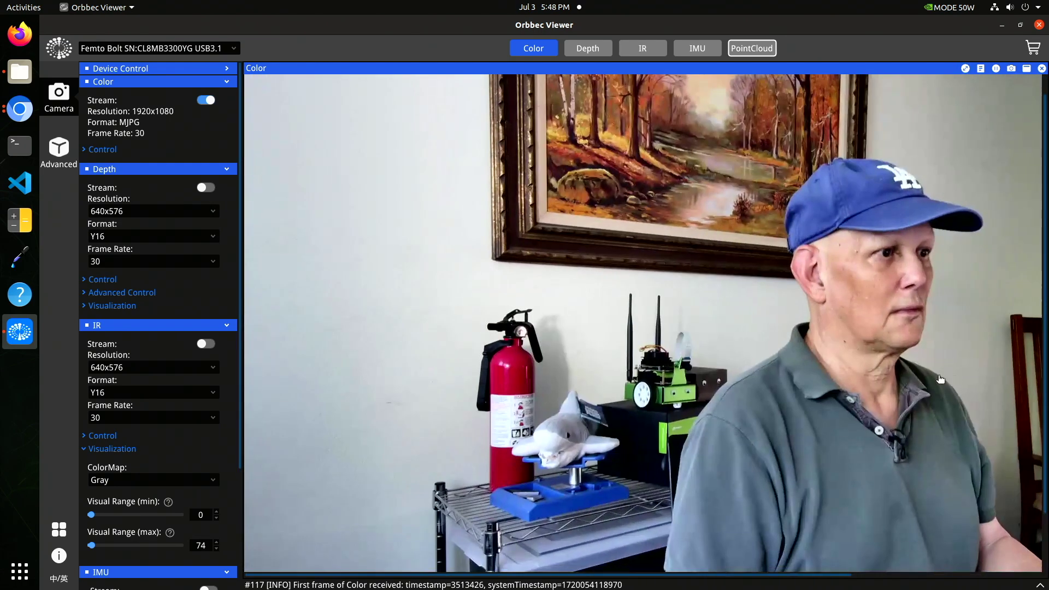
left_click_drag(941, 378, 709, 362)
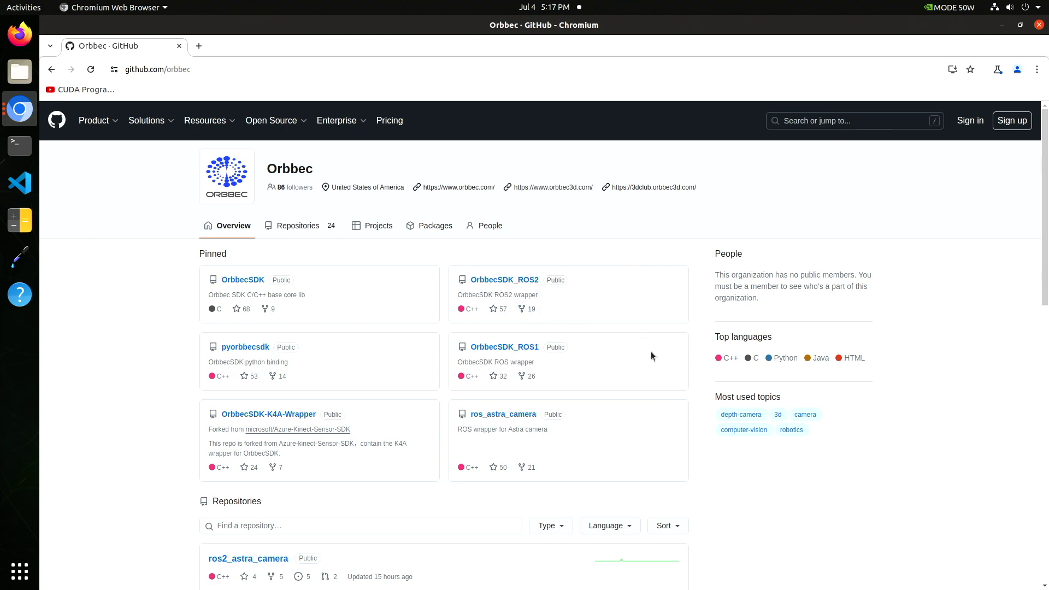
Scroll the OrbbecSDK repository page down and back up.
scroll(651, 352, "down", 3)
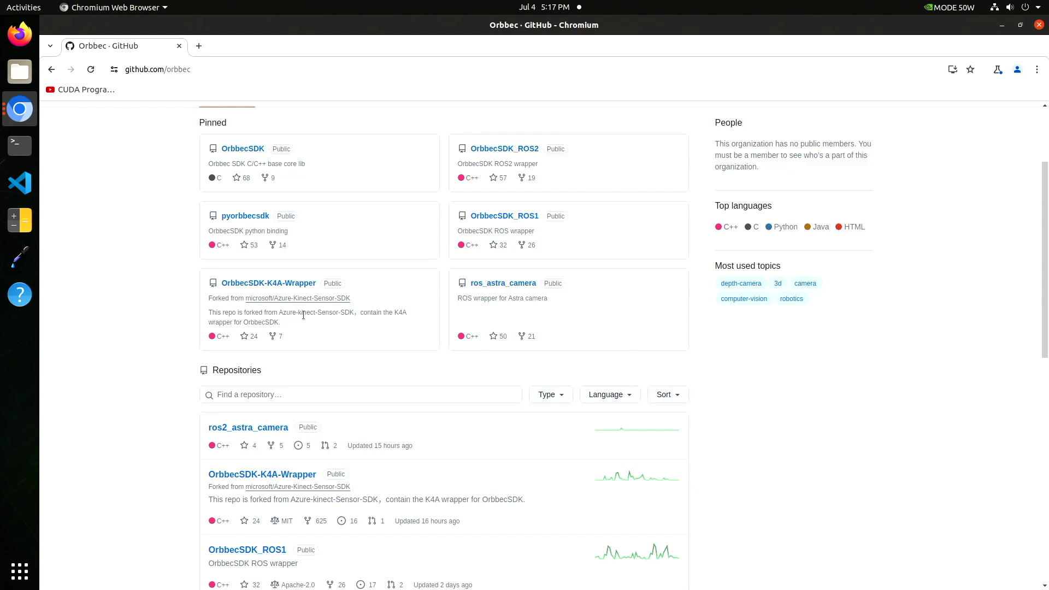
scroll(324, 314, "up", 3)
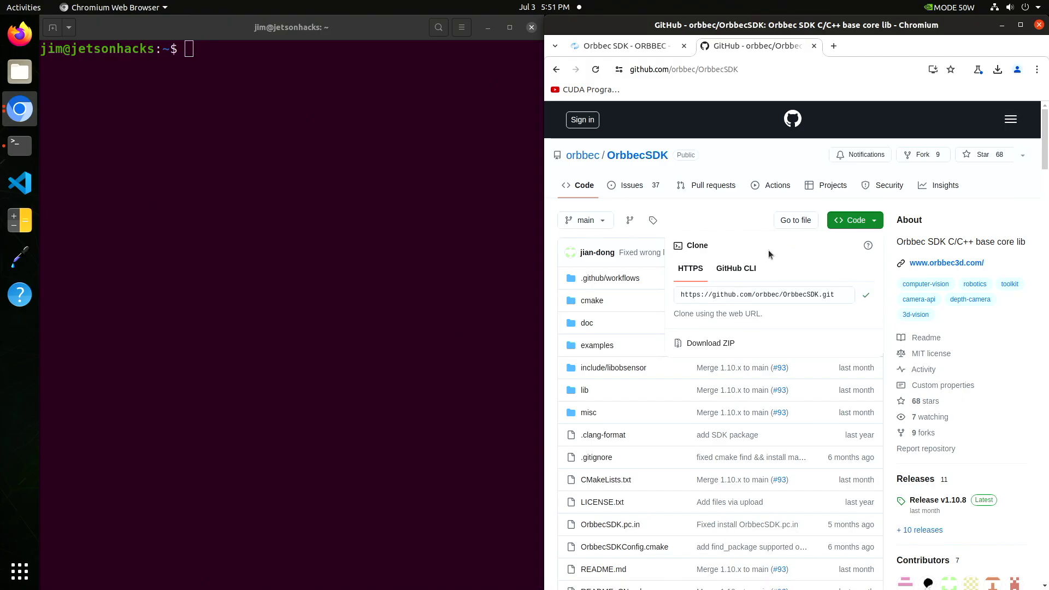
Clone the OrbbecSDK repository with git clone and list its files.
key("alt+Tab")
type("git clon")
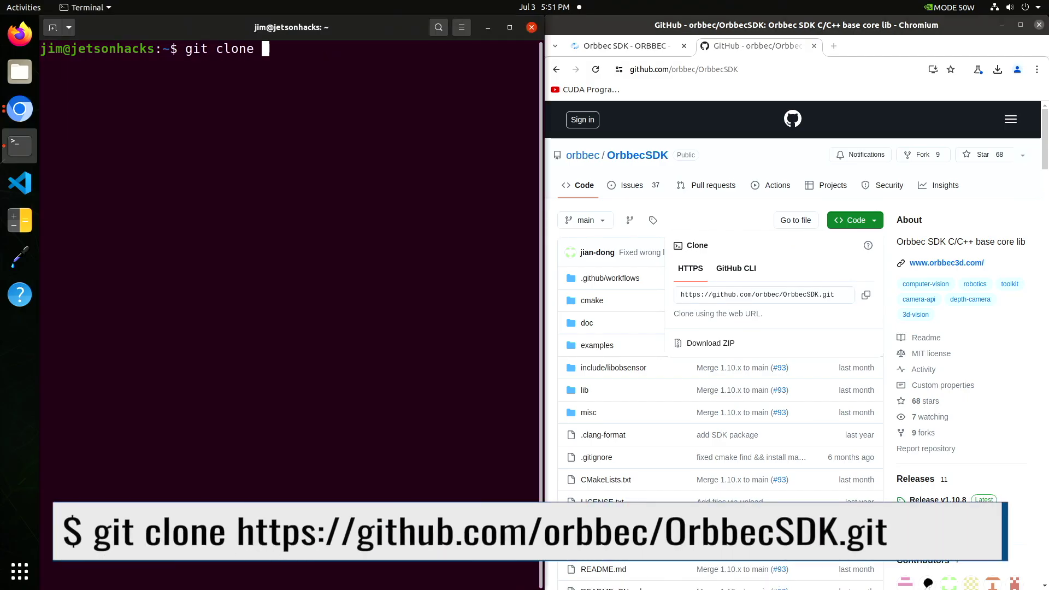
right_click(269, 55)
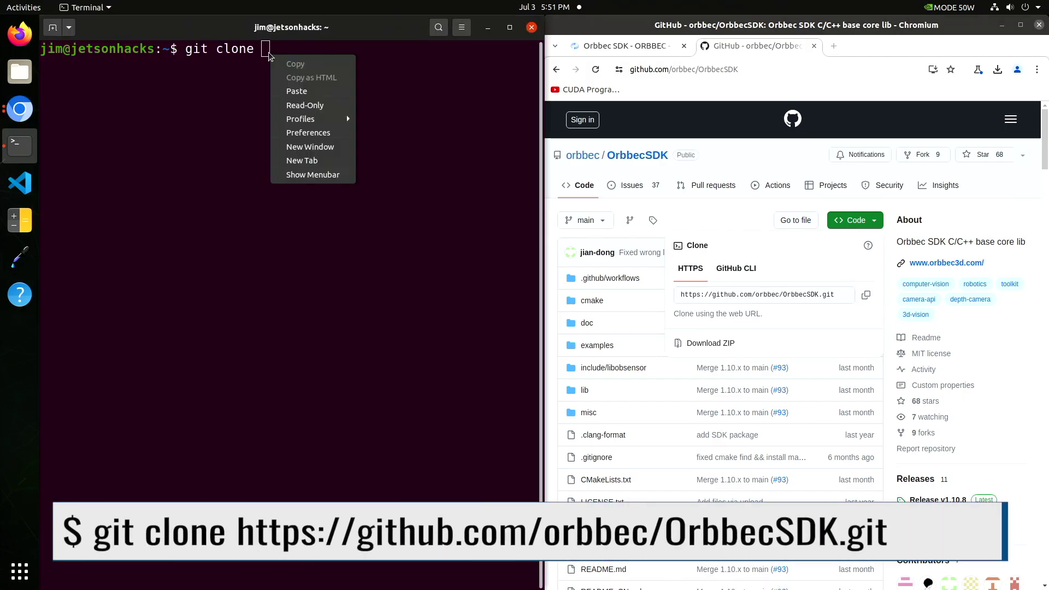
left_click(295, 91)
key("Return")
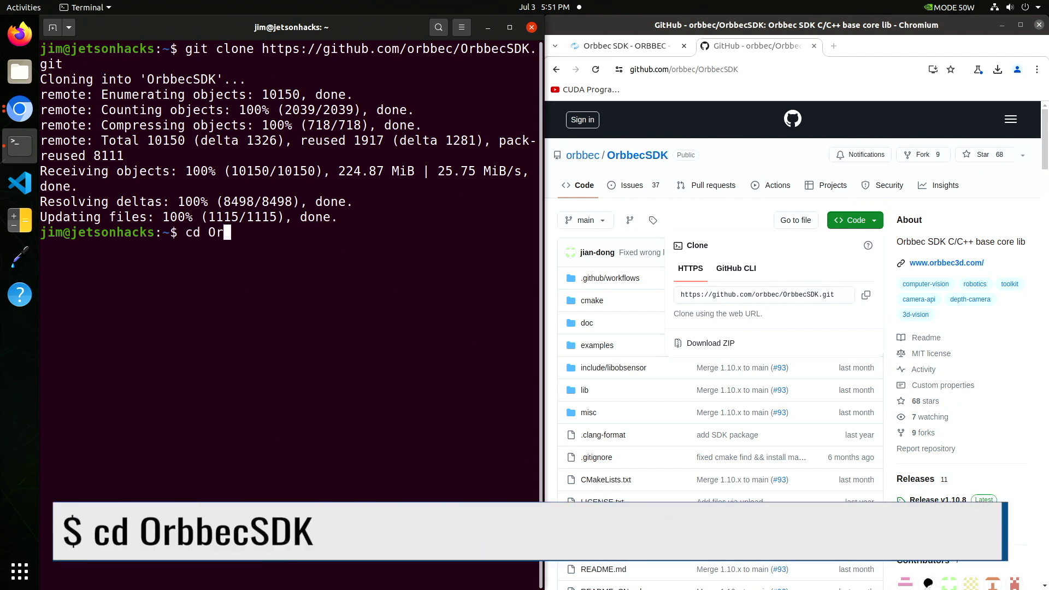
type("s")
key("Return")
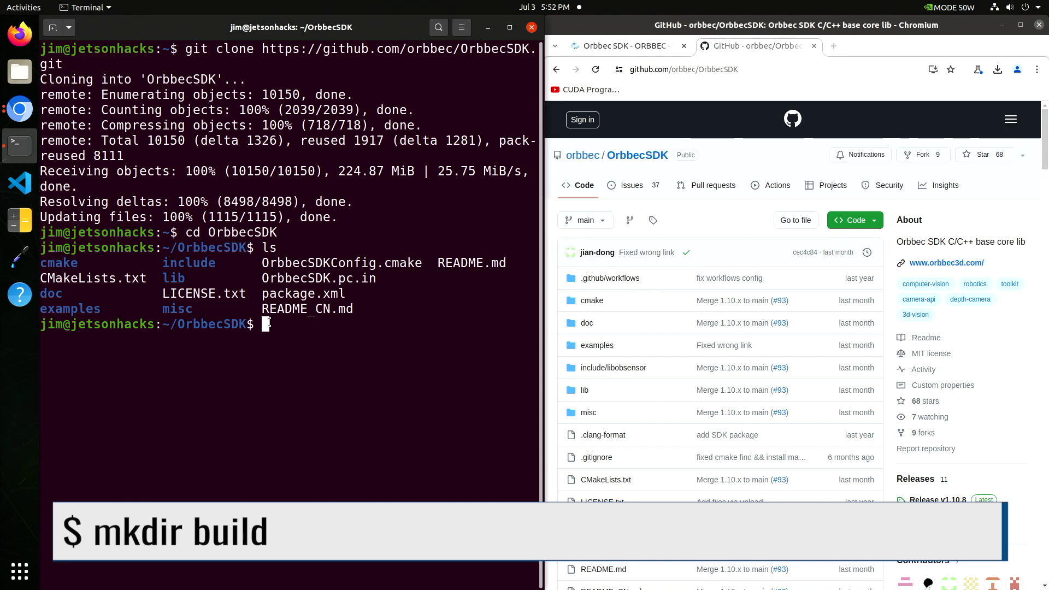
Create a build folder and run cmake .. inside it to configure the SDK.
type("mkdir bui")
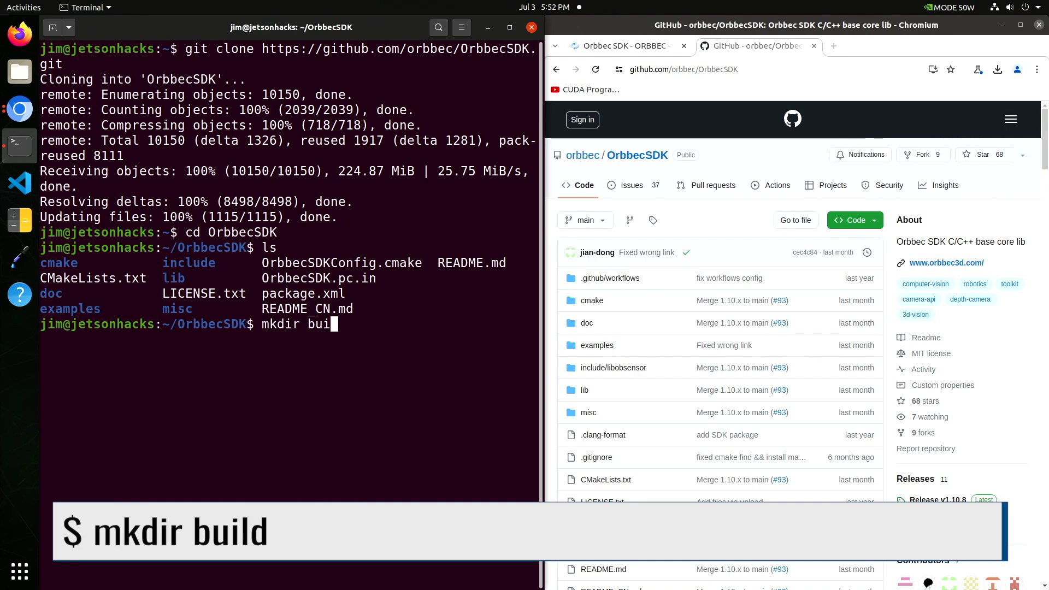
type("ld")
key("Return")
type("cd build")
key("Return")
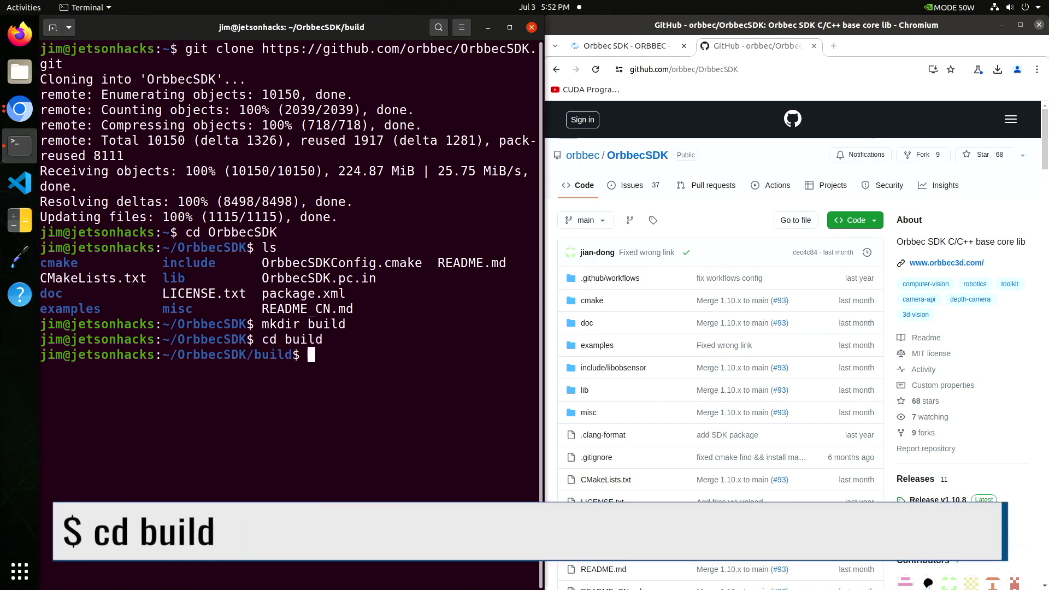
type("cmake ..")
key("Return")
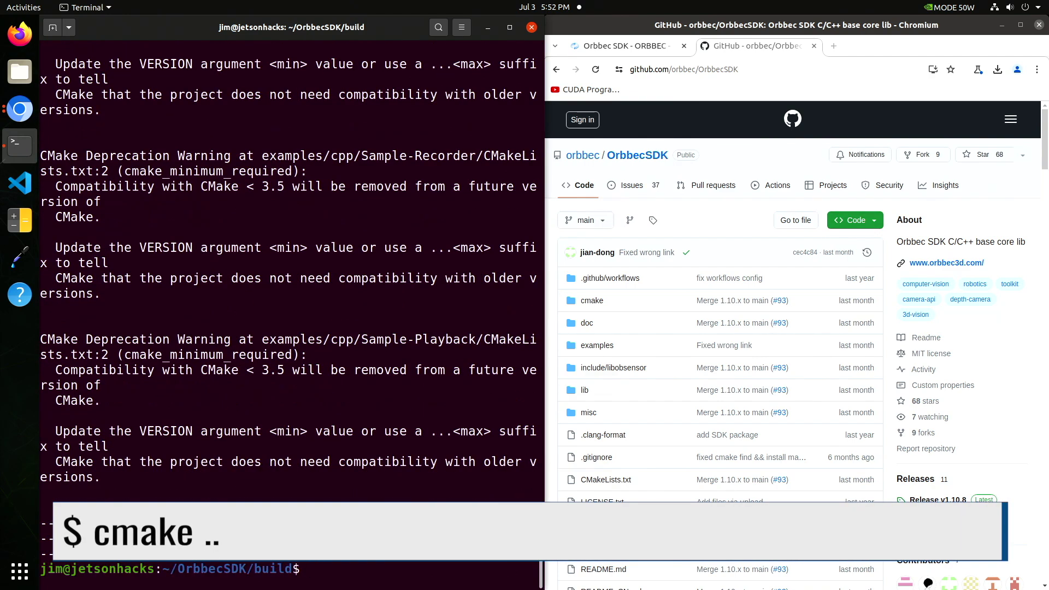
Compile the SDK with make and list the resulting build files.
type("make")
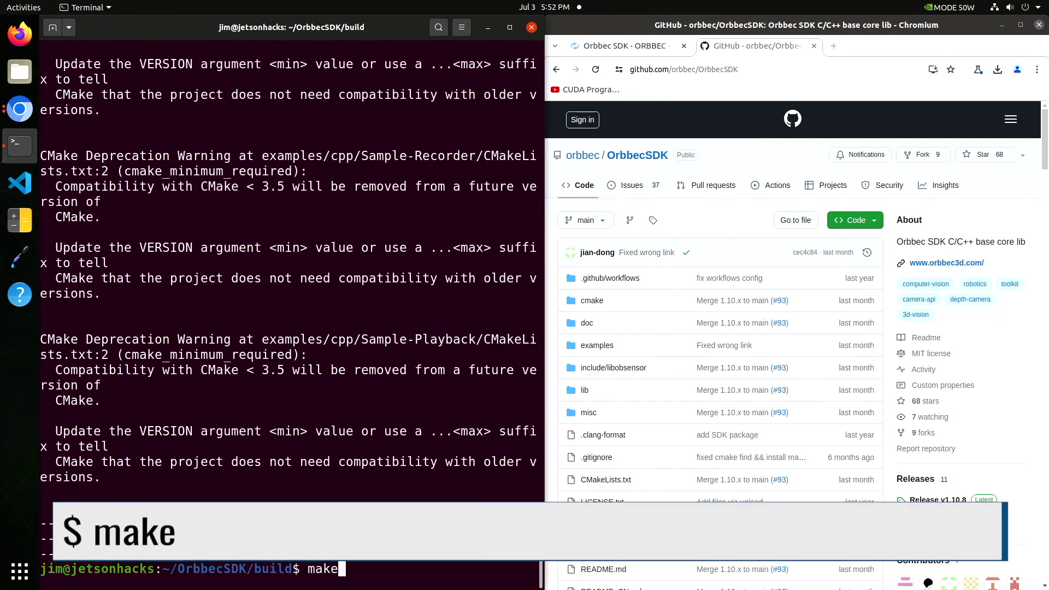
key("Return")
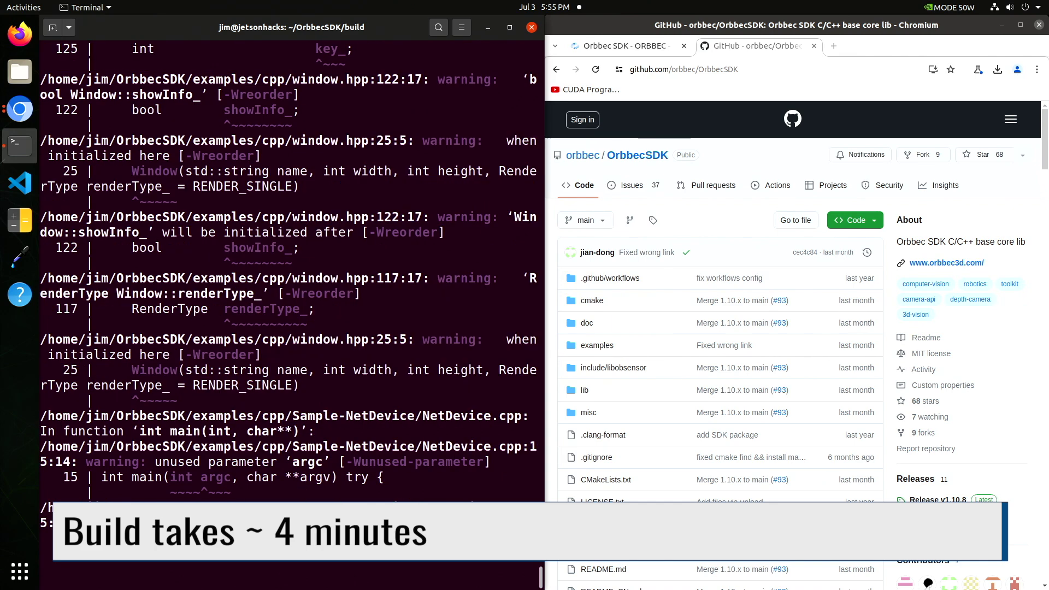
type("ls")
key("Return")
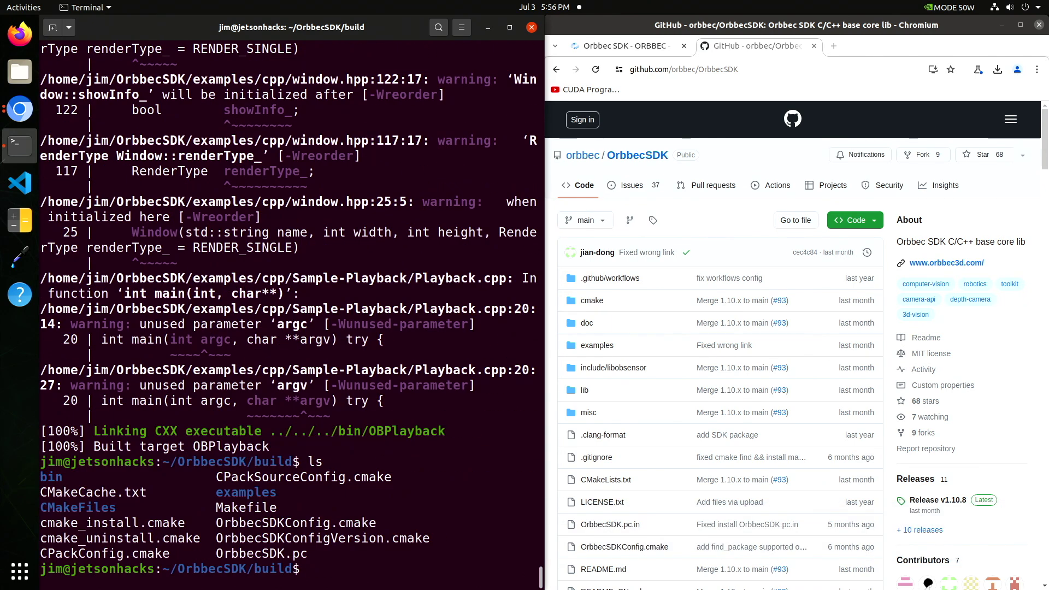
List the bin and examples folders, then enter bin and list the built sample programs.
type("ls bin")
key("Return")
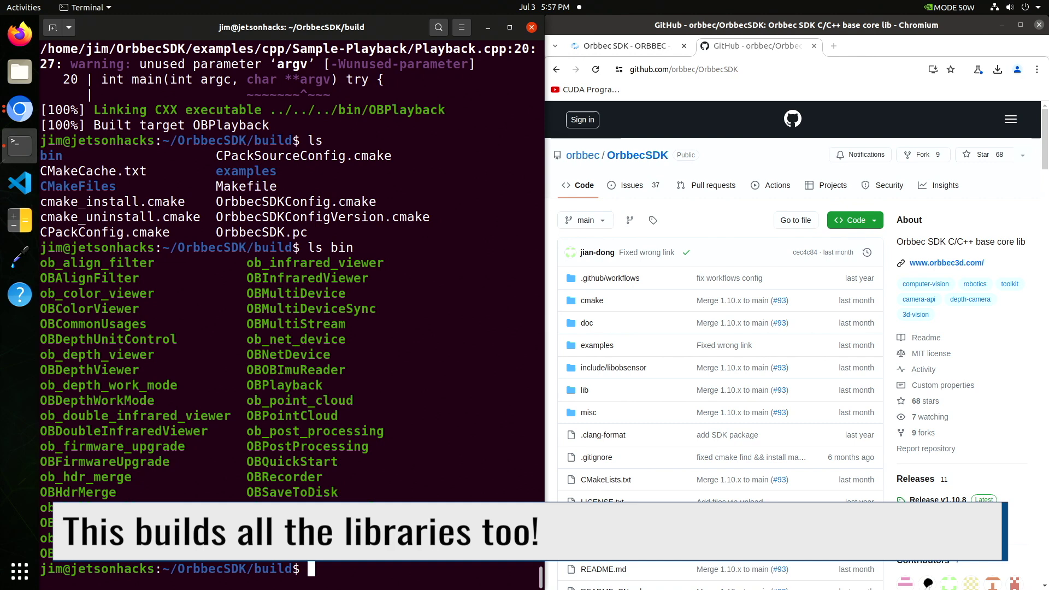
type("ls examp")
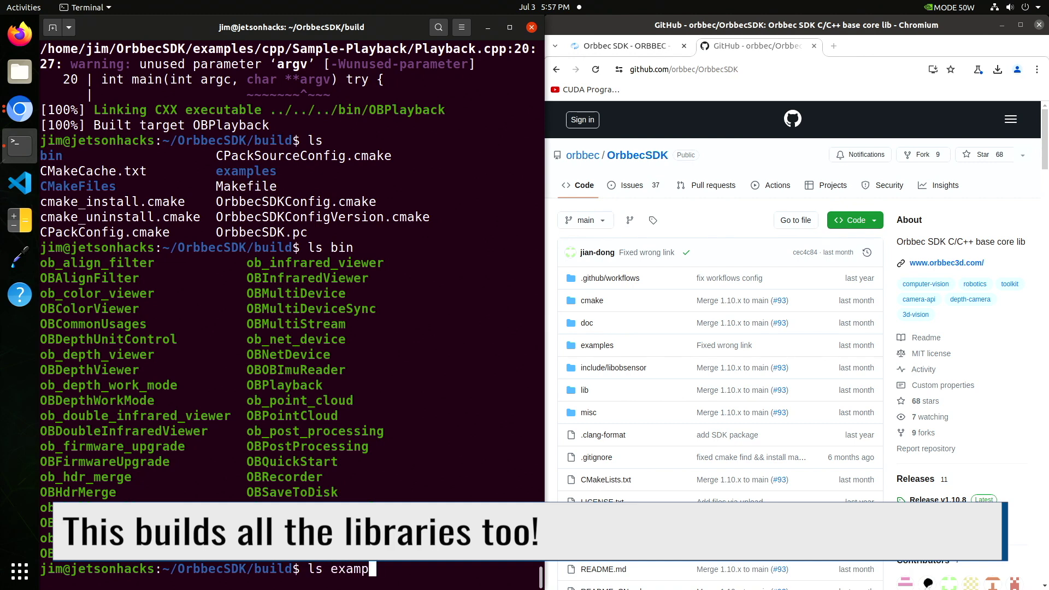
key("Tab")
key("Return")
type("cd bin")
key("Return")
key("ctrl+l")
type("ls")
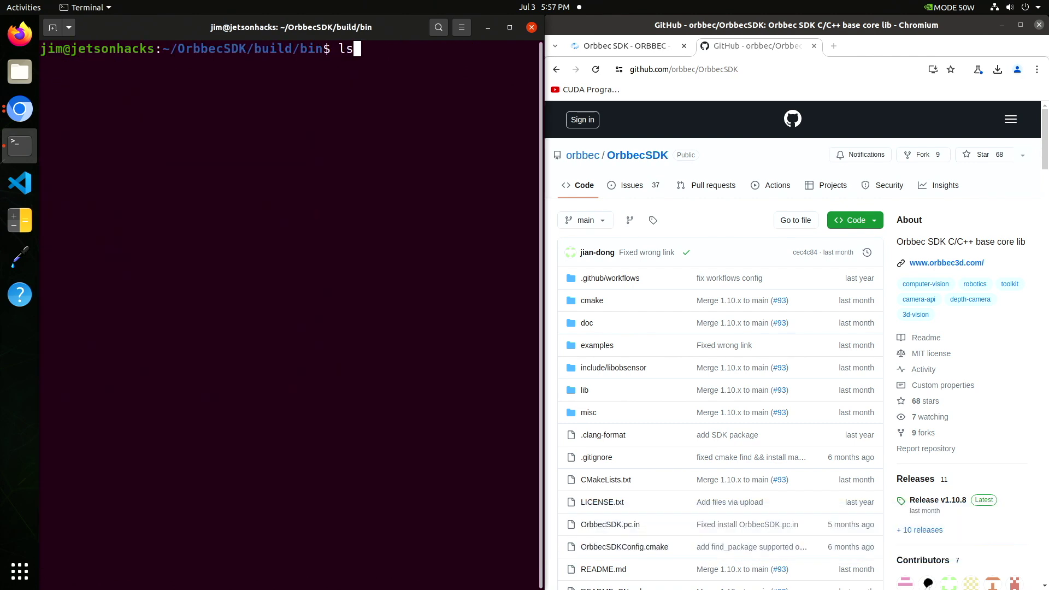
key("Return")
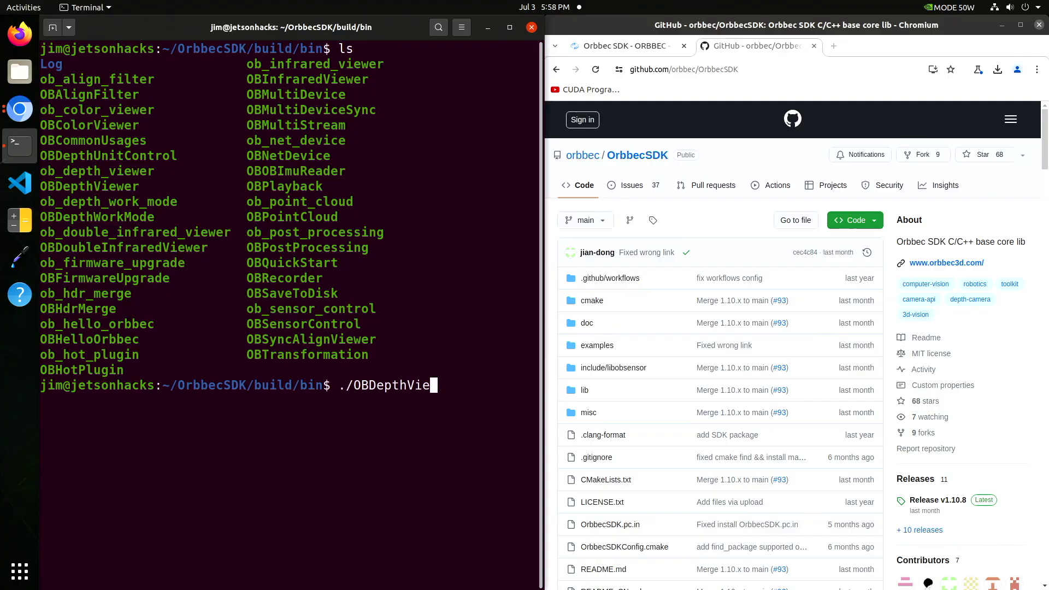
Run the OBDepthViewer sample, move its window right, then run OBInfraredViewer.
type("wer")
key("Return")
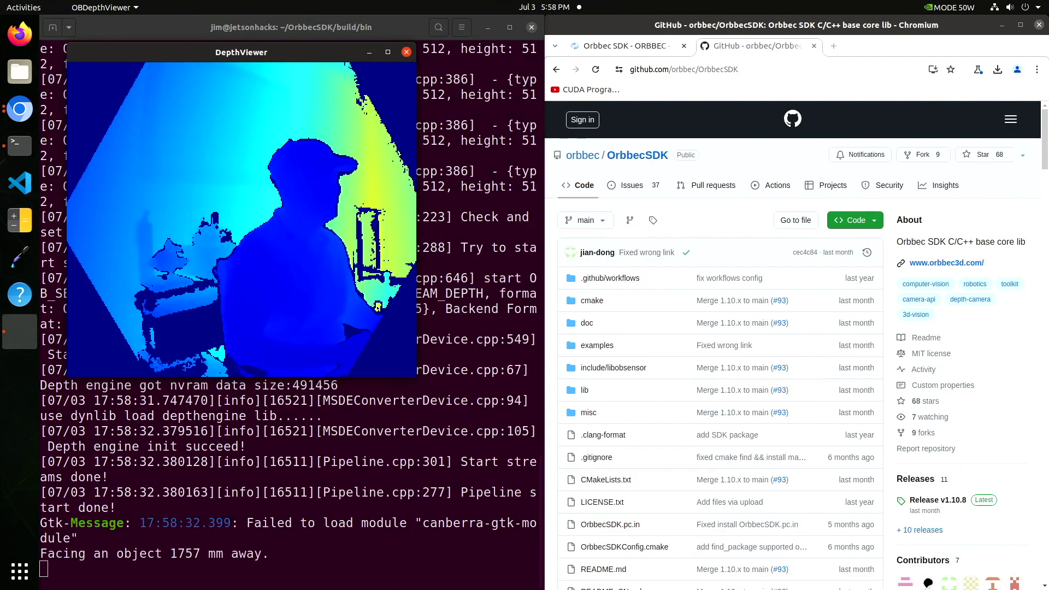
left_click_drag(214, 46, 623, 124)
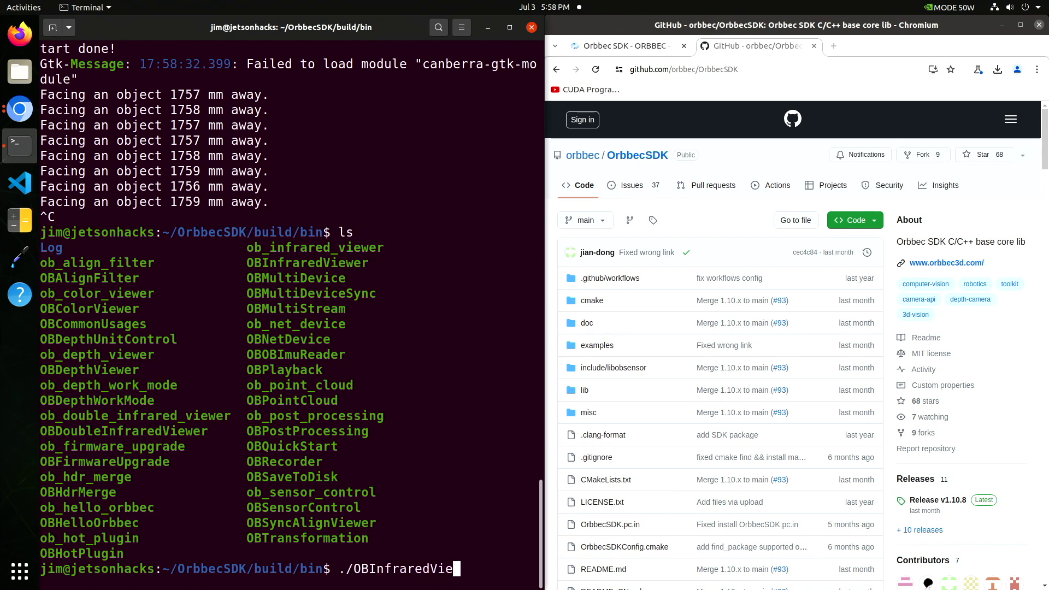
type("wer")
key("Return")
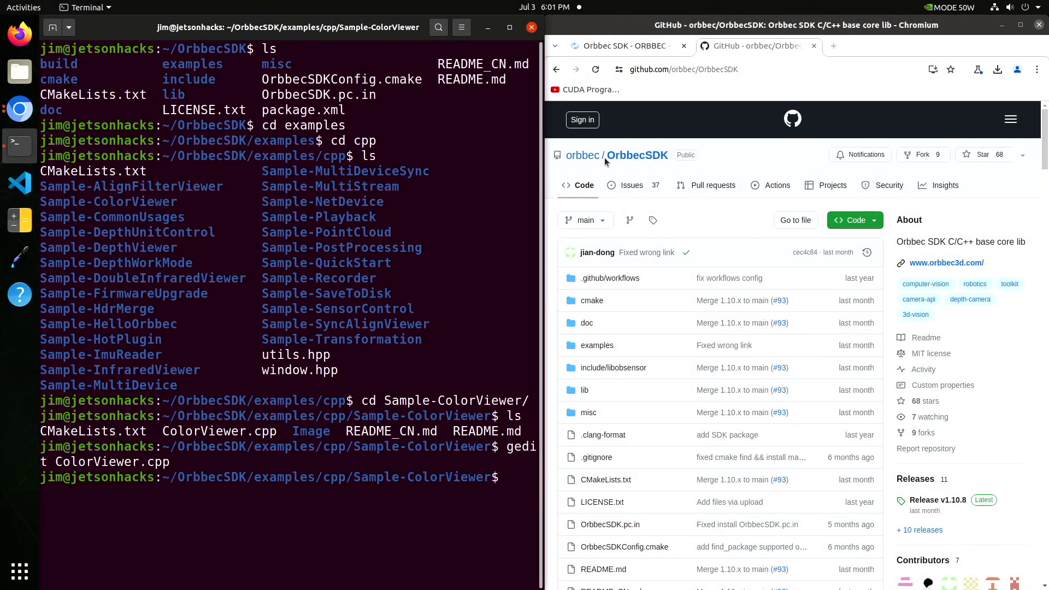
Browse into the repository's examples/c folder and scroll down its listing.
left_click(594, 347)
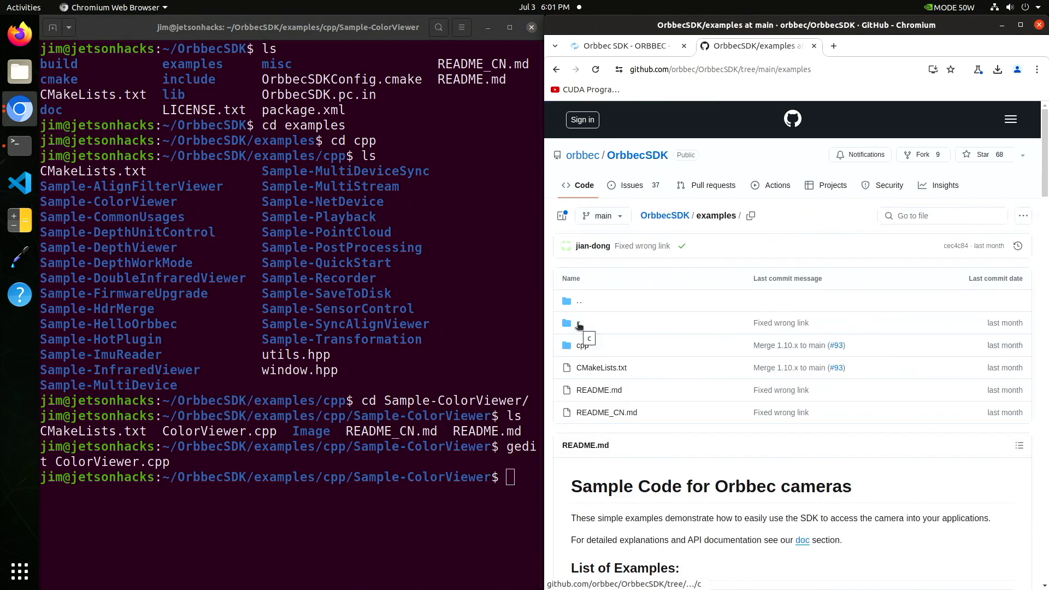
left_click(579, 324)
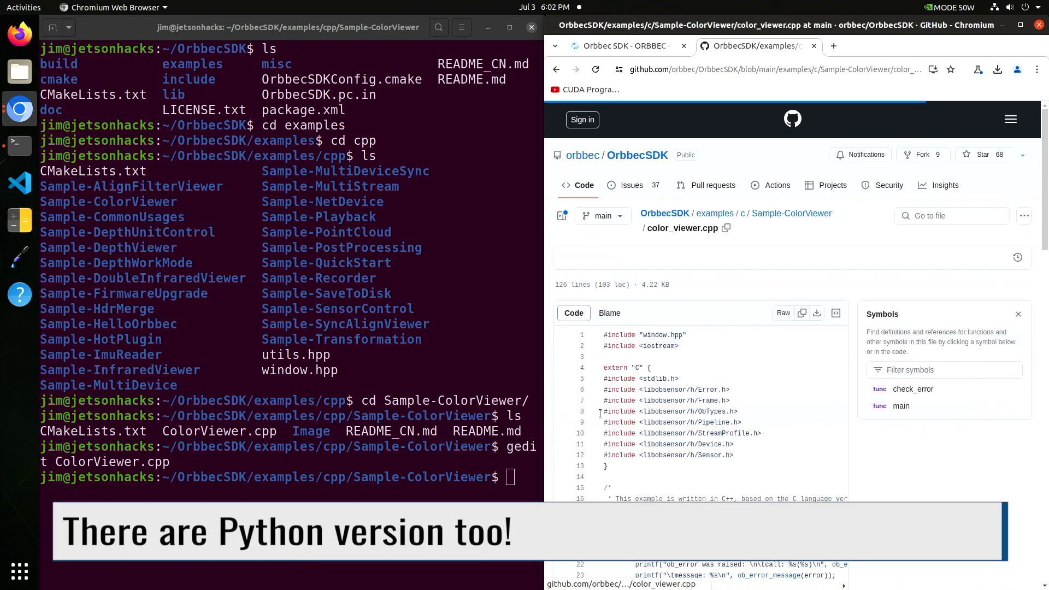
scroll(776, 439, "down", 5)
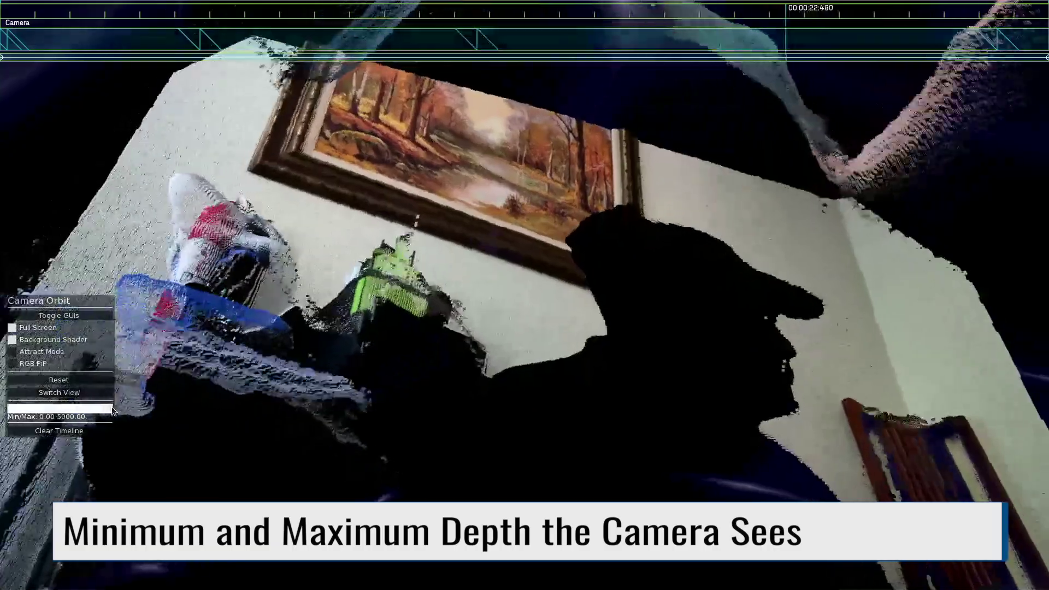
Lower the maximum depth from 5000 to 1250 with the Min/Max slider.
left_click_drag(105, 413, 53, 409)
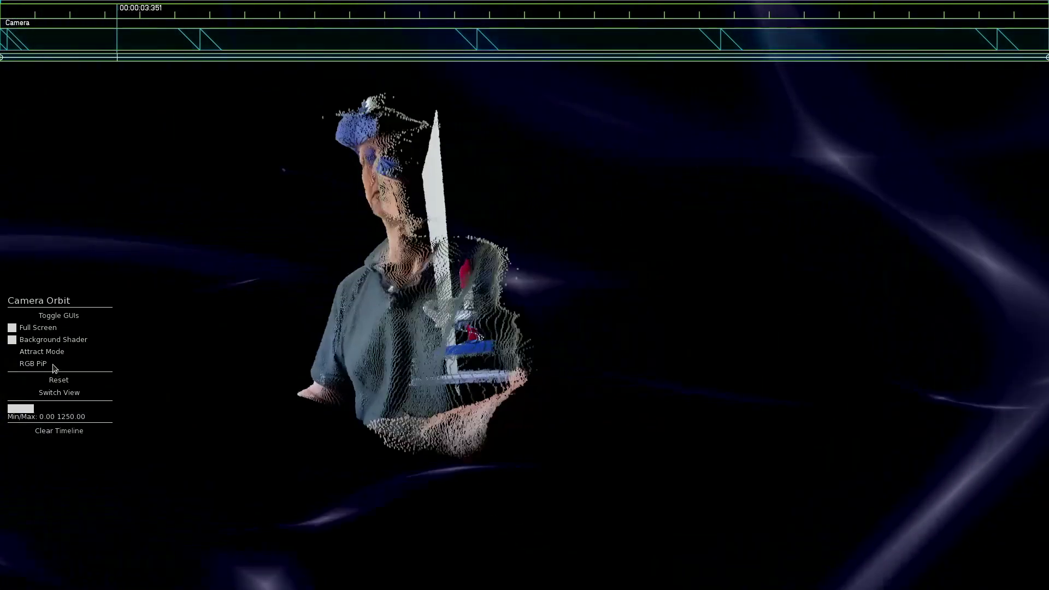
Turn on RGB PiP to show the live colour video beside the point cloud.
left_click(12, 365)
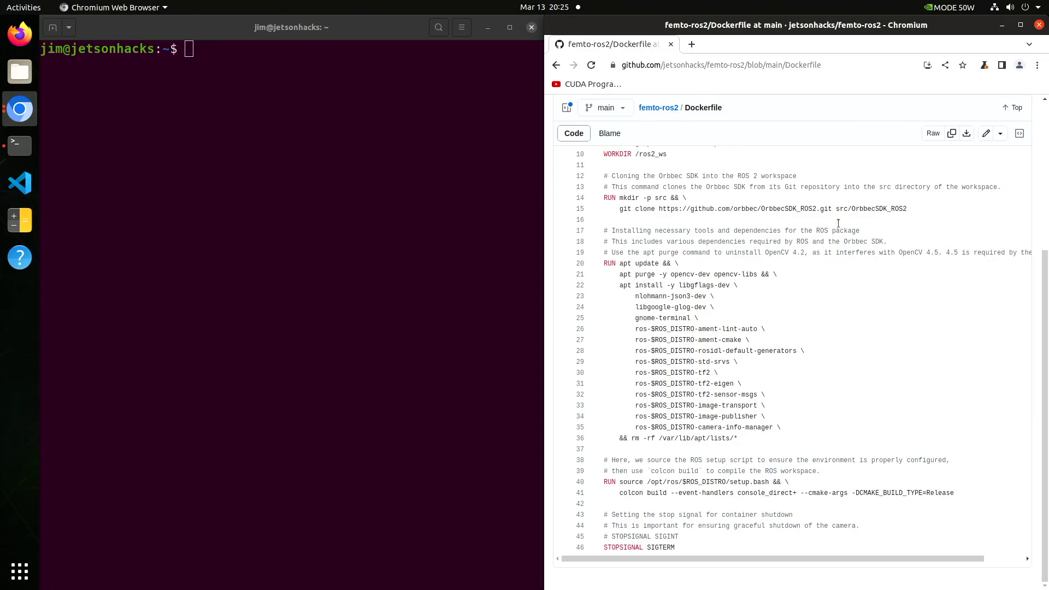
Scroll the femto-ros2 repository page up and down to review the README.
scroll(838, 223, "up", 5)
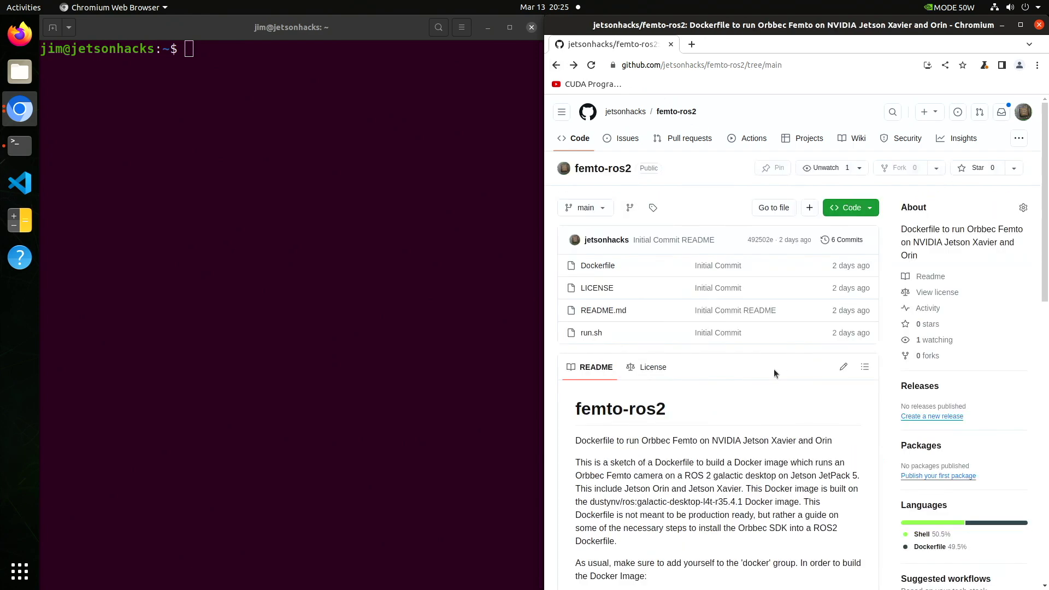
scroll(775, 366, "down", 2)
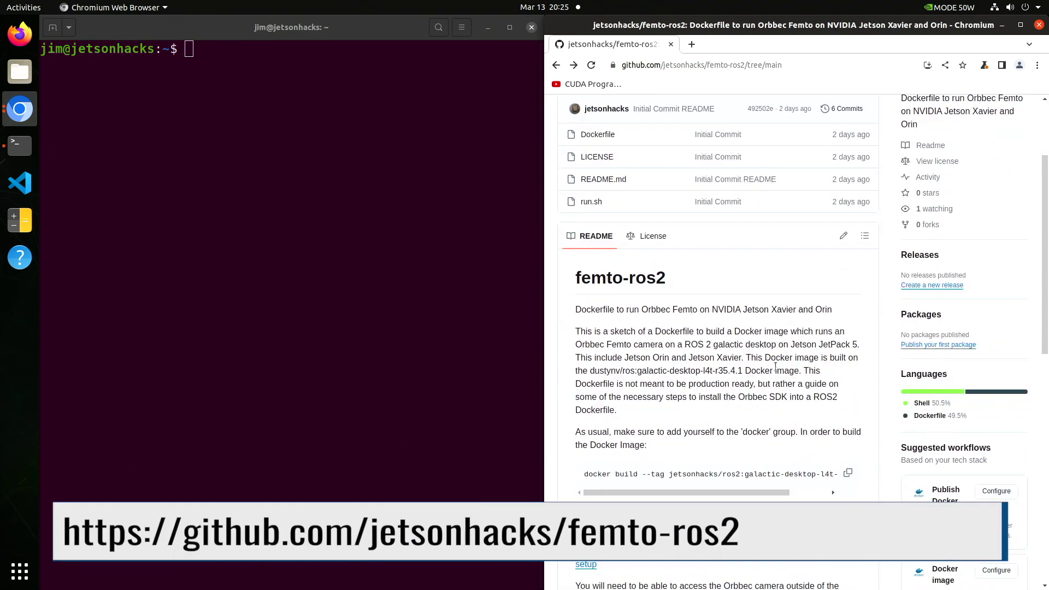
scroll(776, 366, "up", 2)
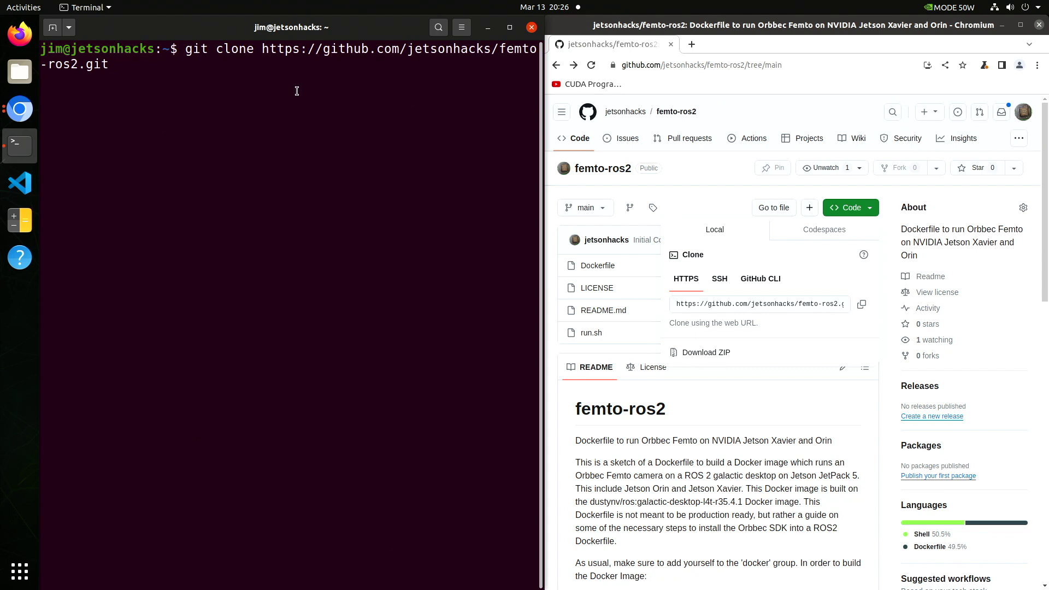
Clone femto-ros2, enter its folder, and paste the README's docker build command.
key("Return")
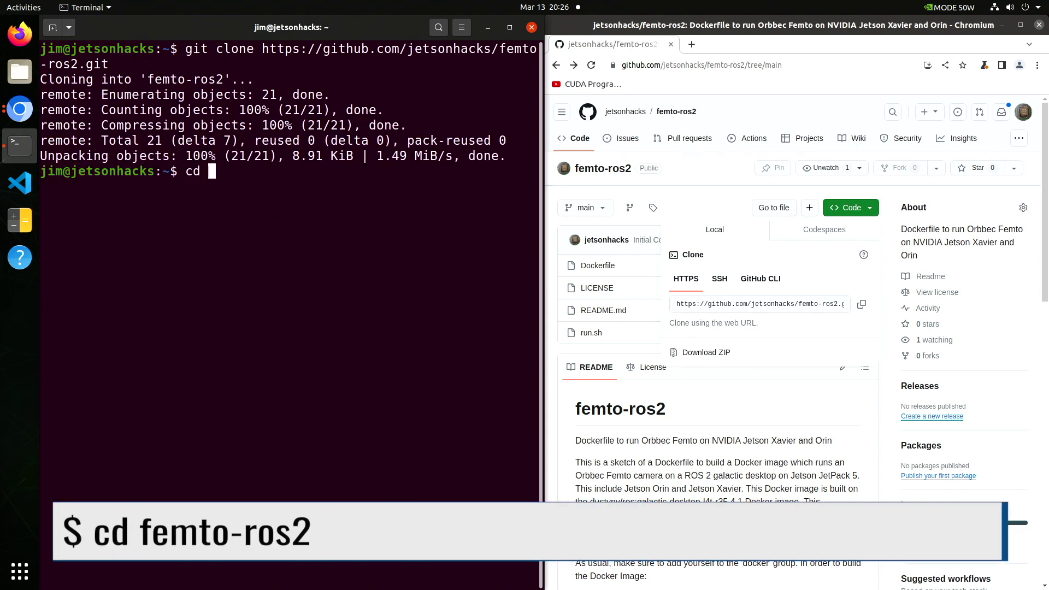
type("cd femto-ros2")
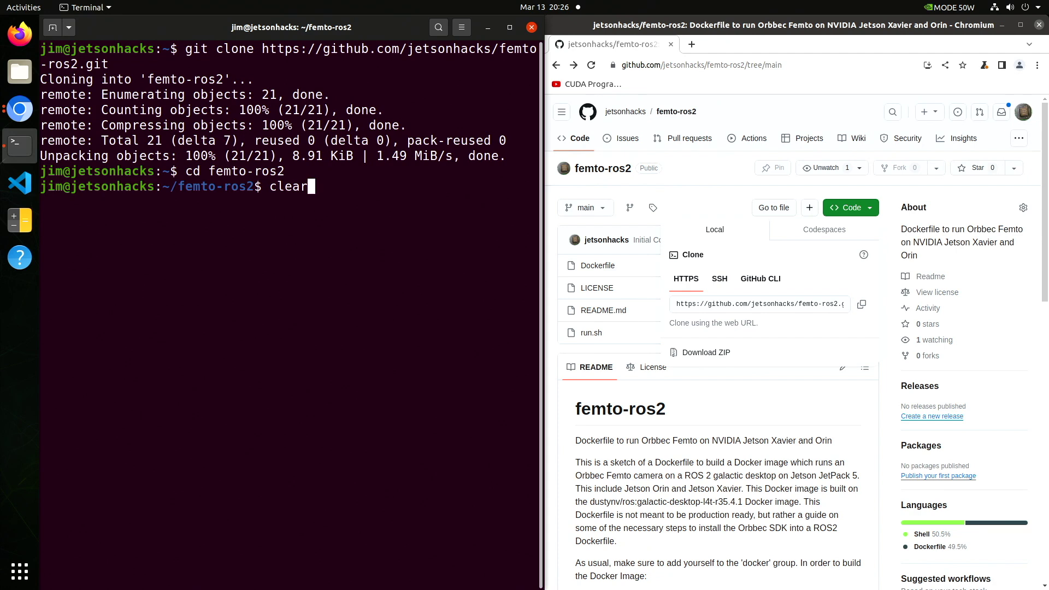
scroll(709, 223, "down", 10)
left_click(848, 212)
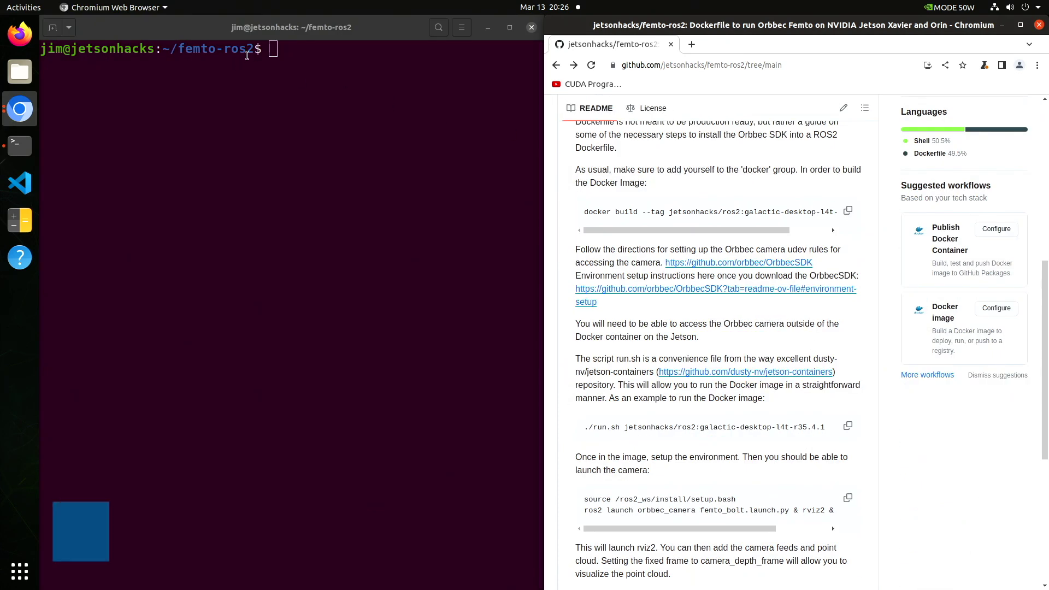
right_click(274, 50)
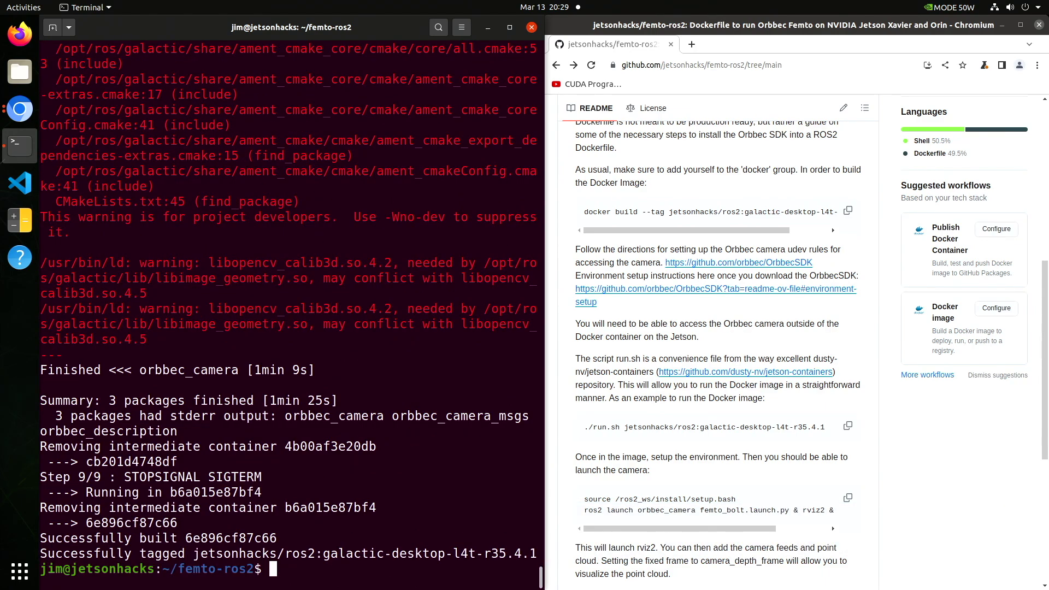
List the local Docker images, then start the container with the pasted run.sh command.
key("ctrl+l")
type("docker images")
key("Return")
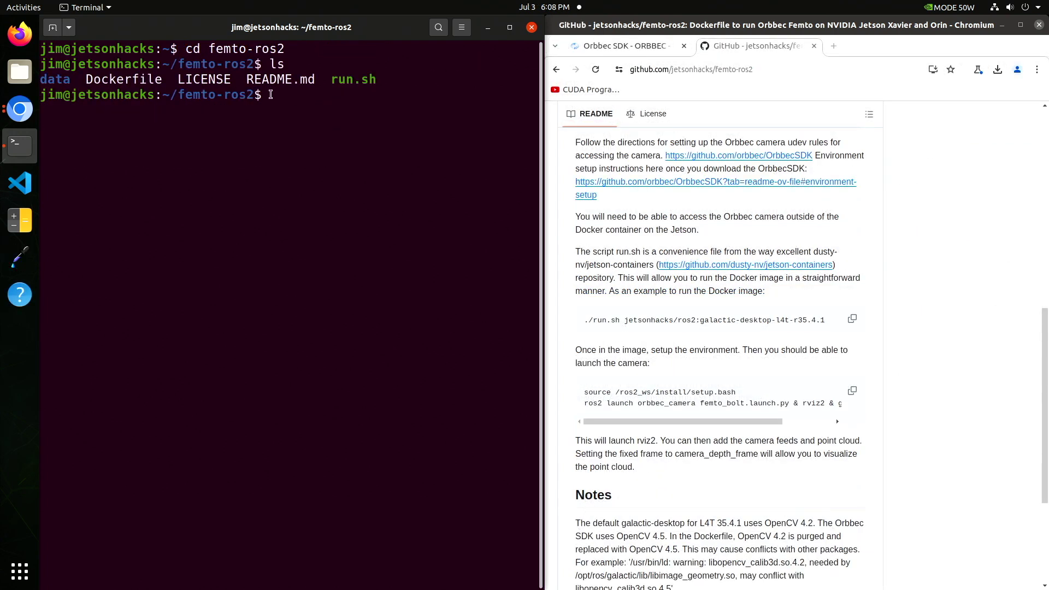
right_click(273, 97)
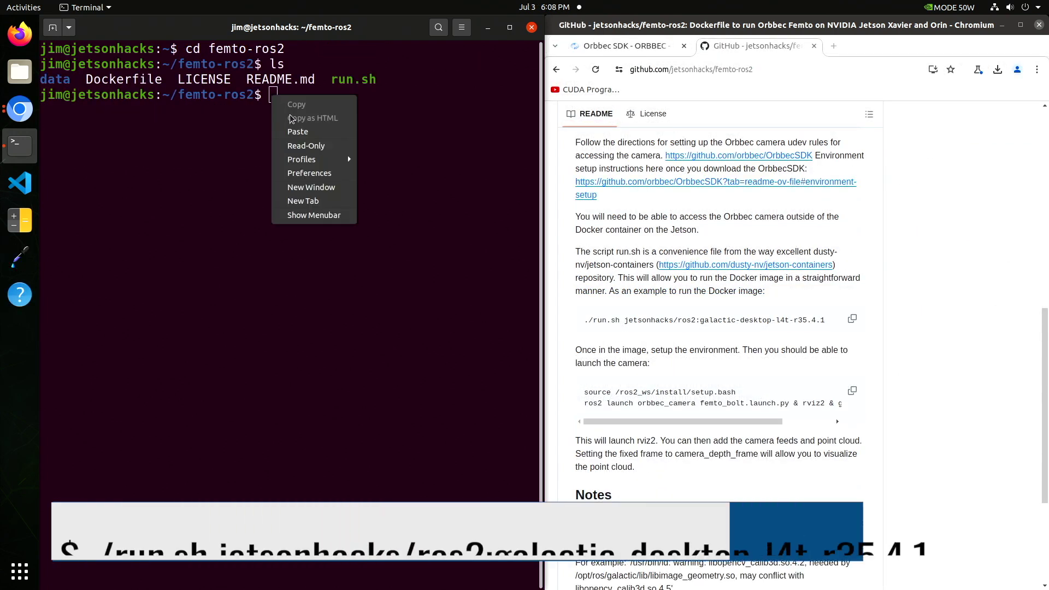
left_click(298, 132)
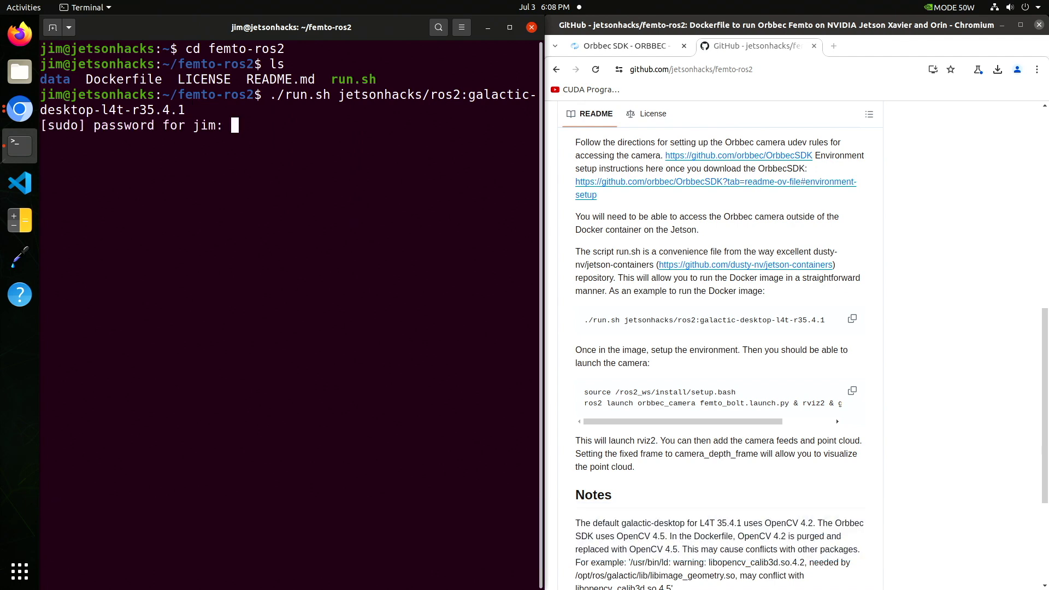
key("Return")
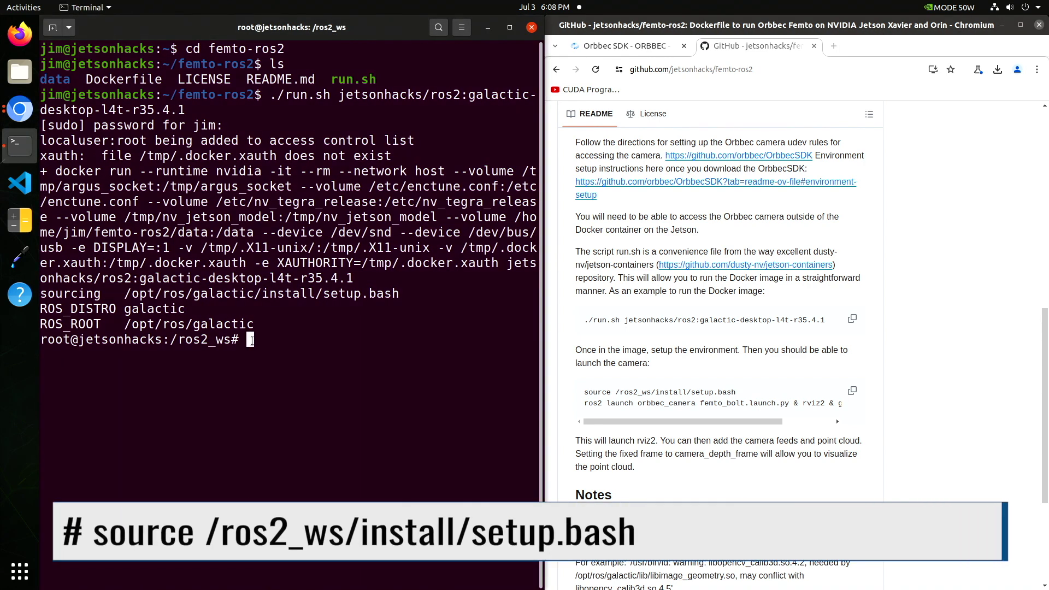
Run the pasted ros2 launch femto_bolt.launch.py line with rviz2 and gnome-terminal.
right_click(251, 340)
left_click(274, 376)
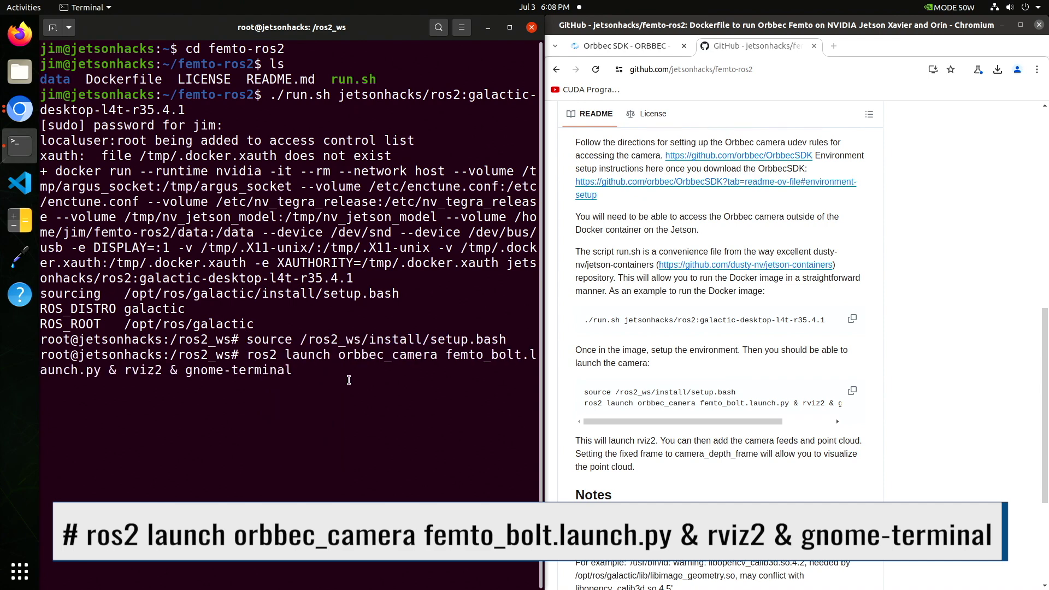
key("Return")
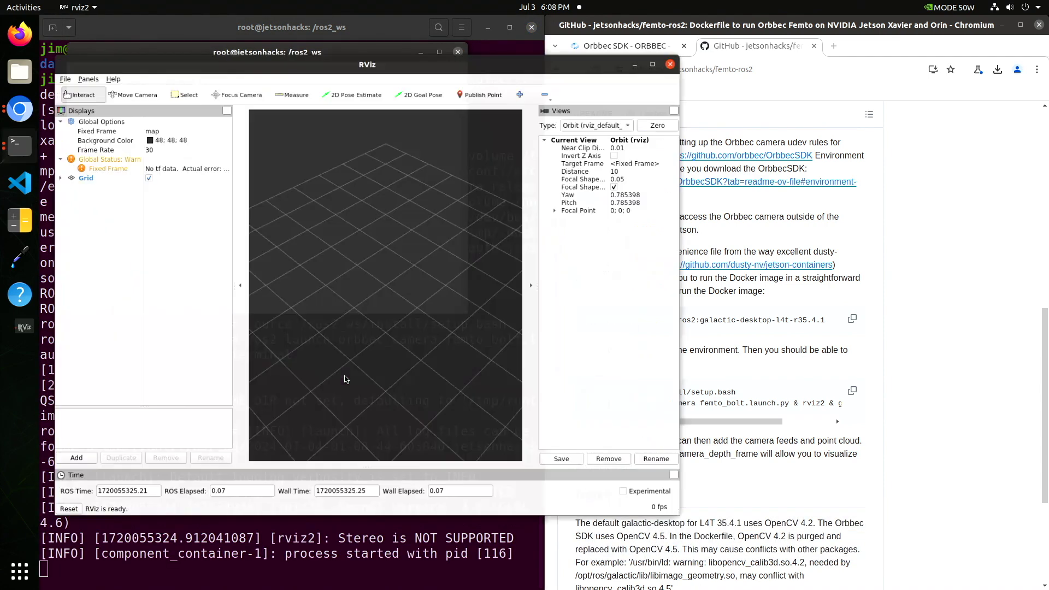
Move RViz aside and run ros2 topic list in the new, enlarged terminal.
left_click_drag(373, 64, 560, 88)
left_click(209, 80)
type("ros2 ")
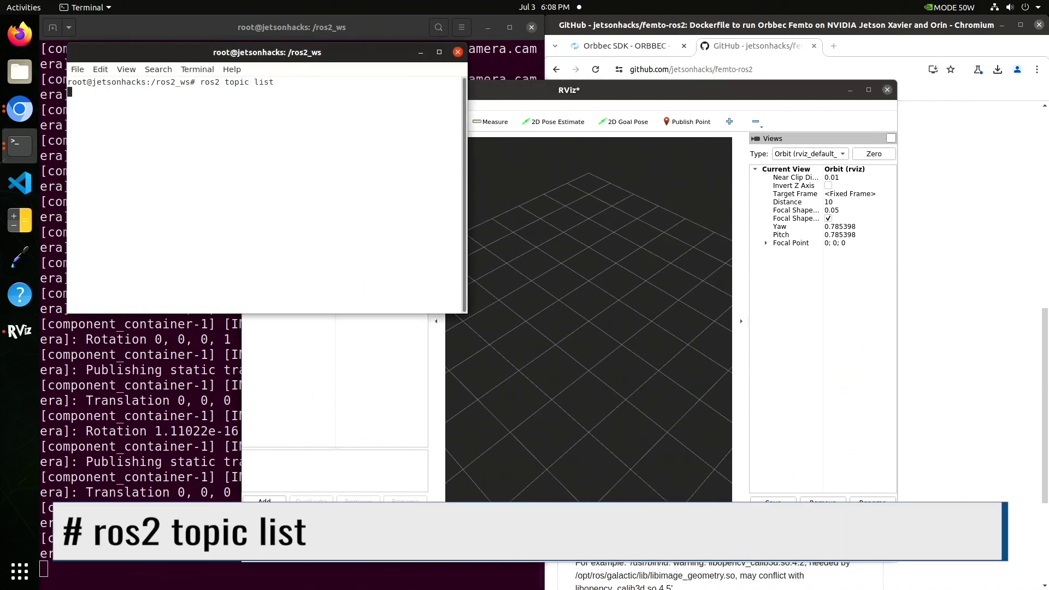
type("topic list")
key("Return")
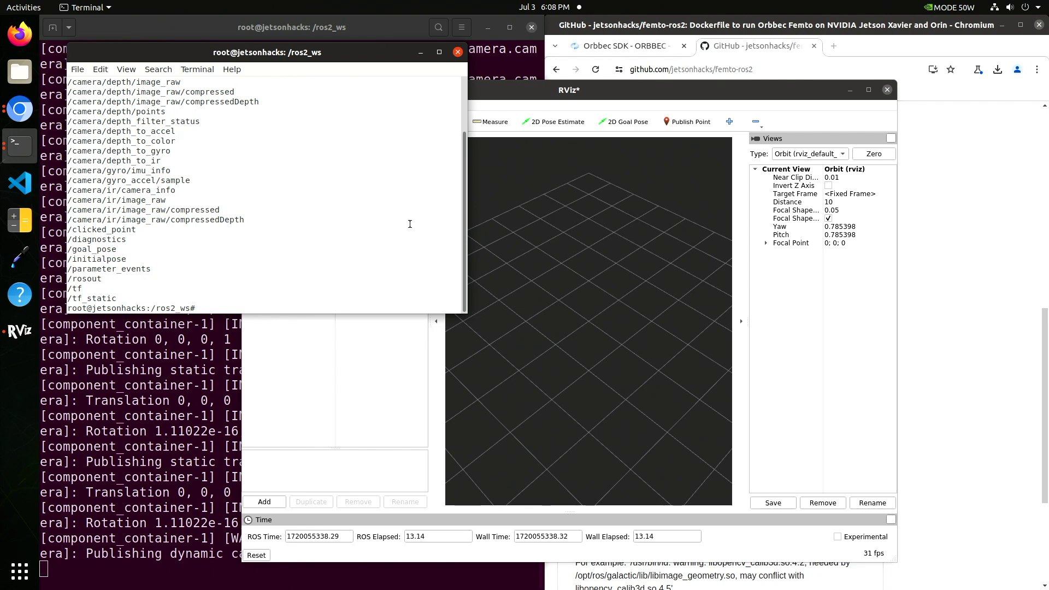
left_click_drag(467, 314, 522, 511)
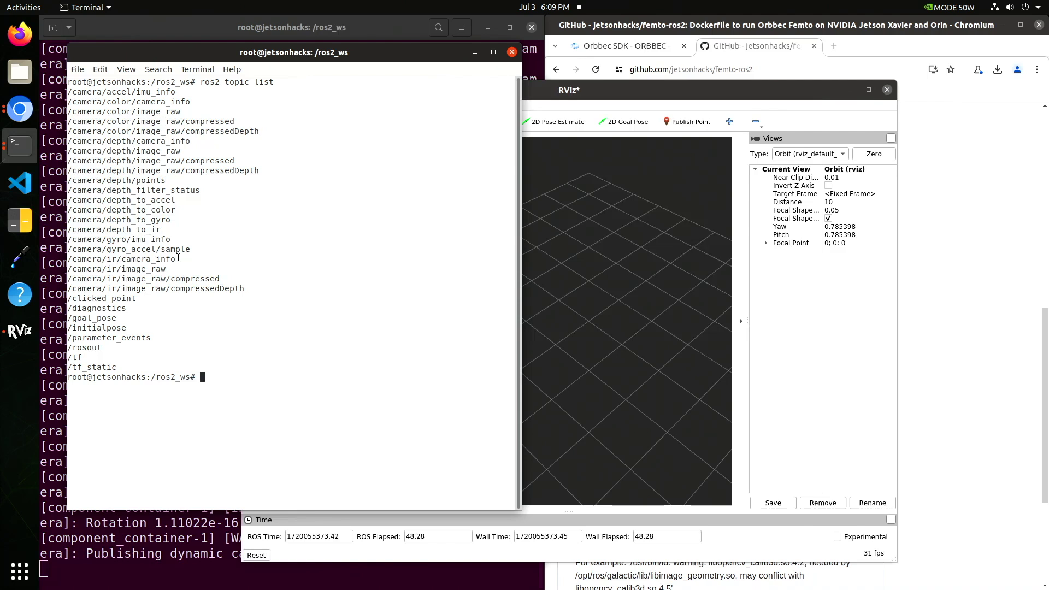
Run ros2 param list and scroll back through the camera node's parameters.
key("Return")
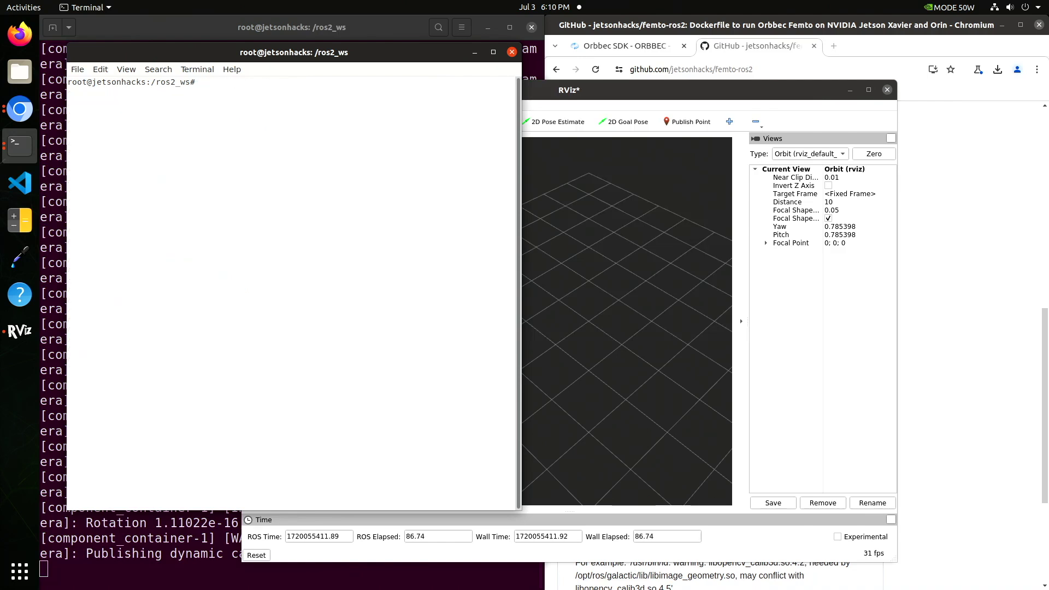
type("ros2 param")
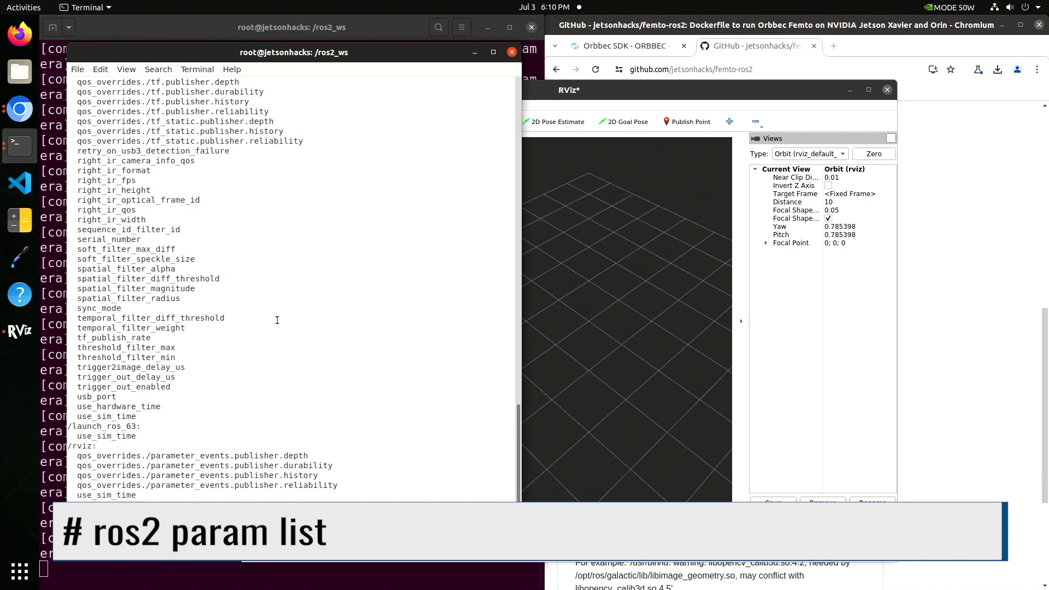
scroll(278, 320, "up", 10)
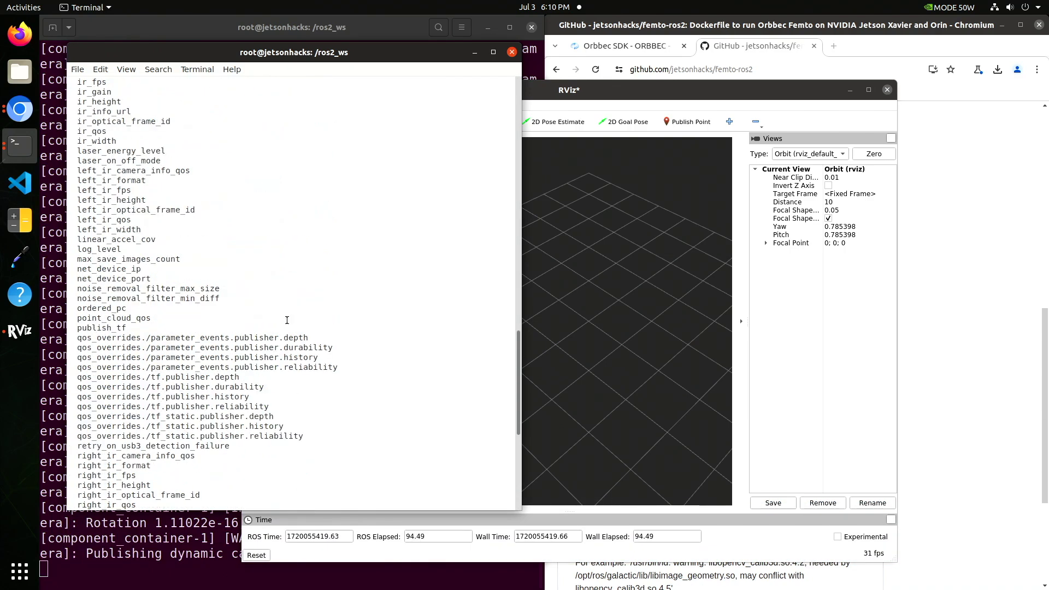
scroll(286, 321, "up", 3)
scroll(287, 320, "up", 7)
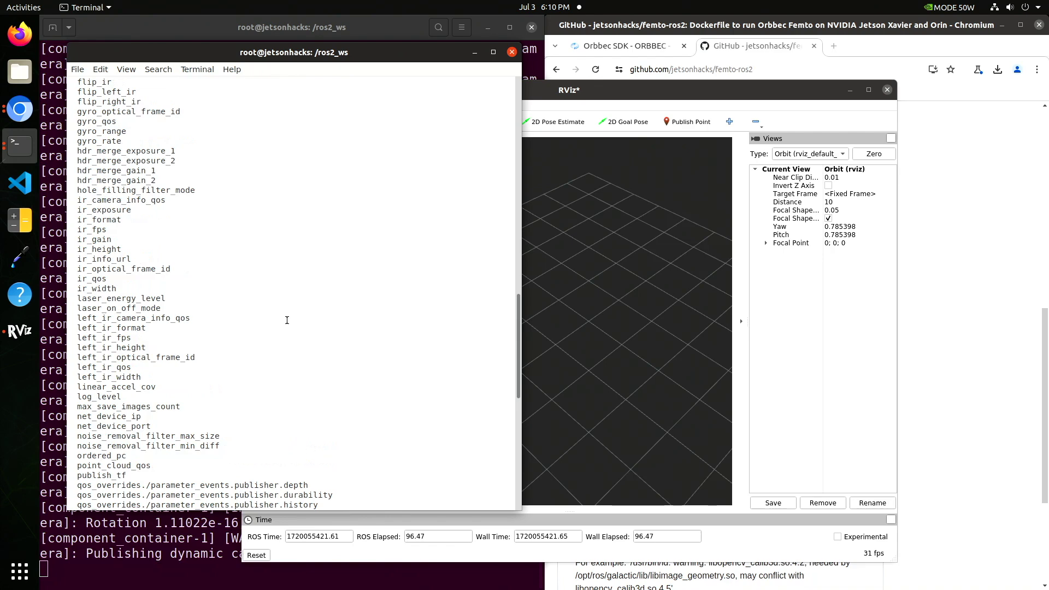
scroll(287, 321, "up", 7)
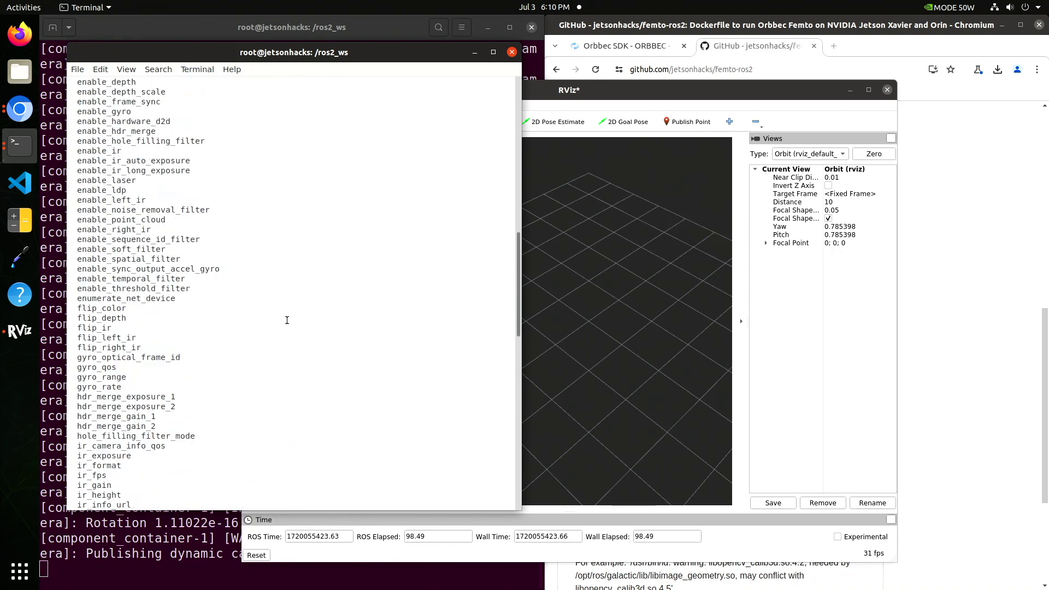
scroll(287, 320, "up", 2)
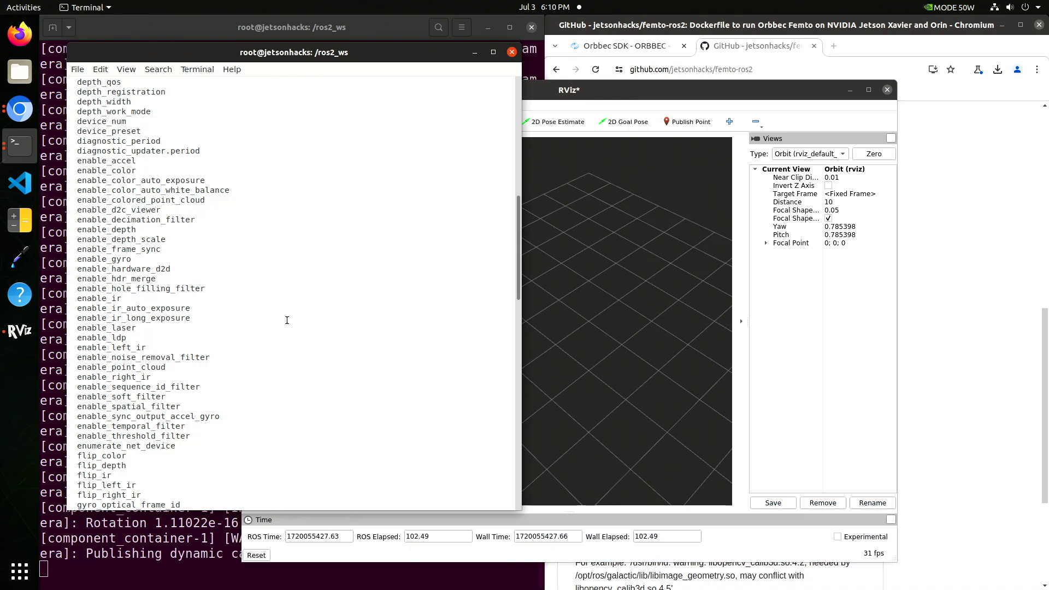
scroll(287, 320, "up", 15)
Maximize RViz2 and add an Image display for the /camera/color/image_raw topic.
left_click(602, 297)
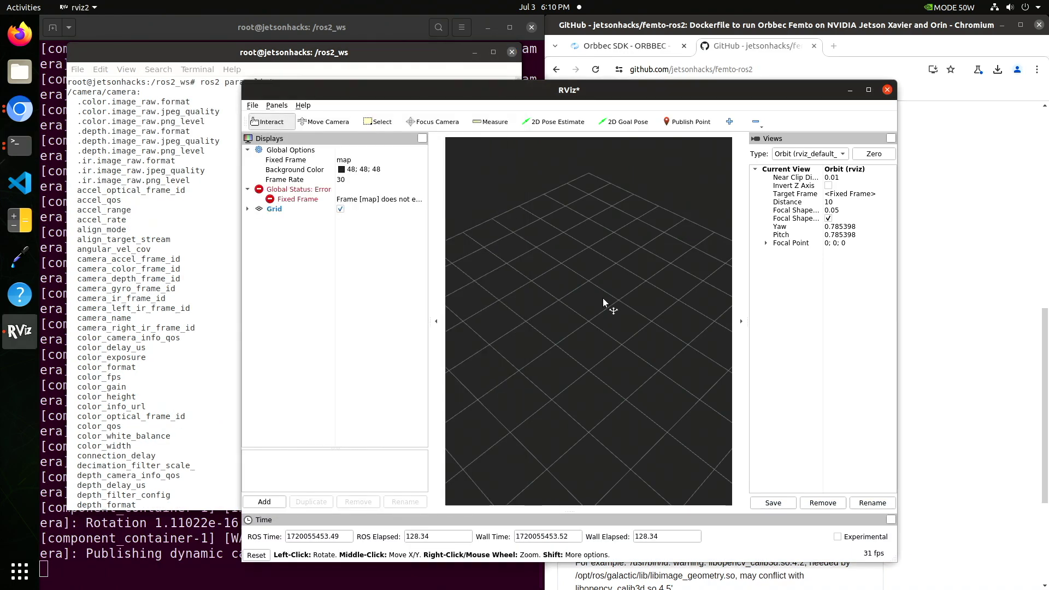
double_click(700, 92)
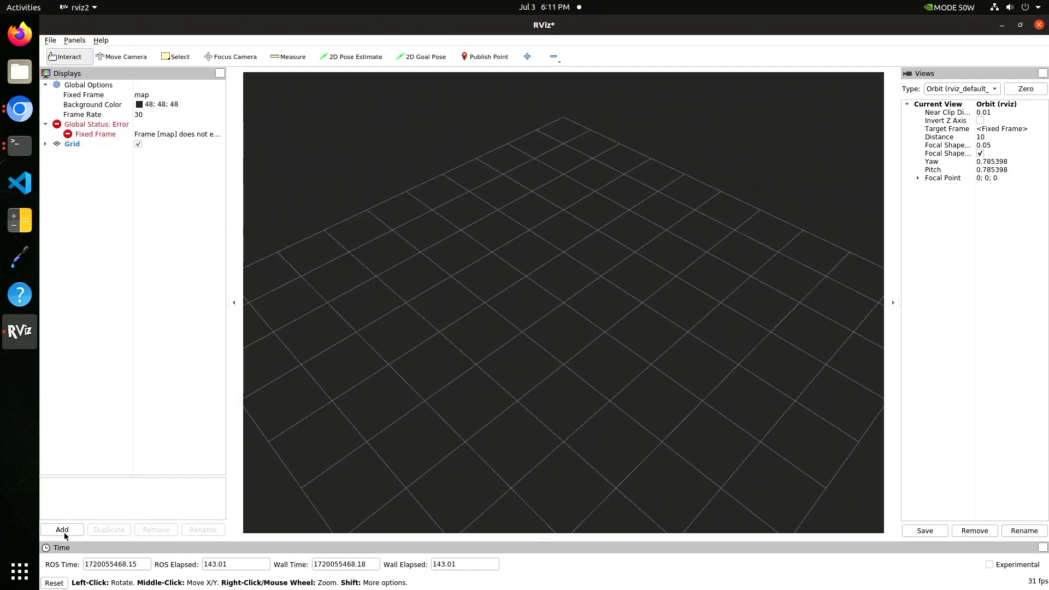
left_click(62, 530)
left_click(498, 131)
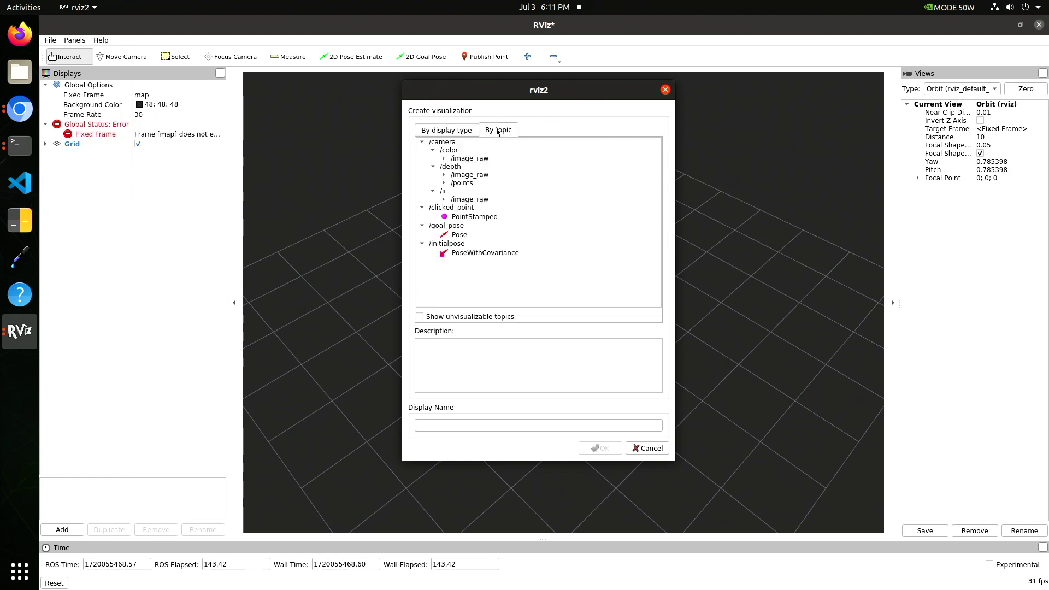
left_click(443, 159)
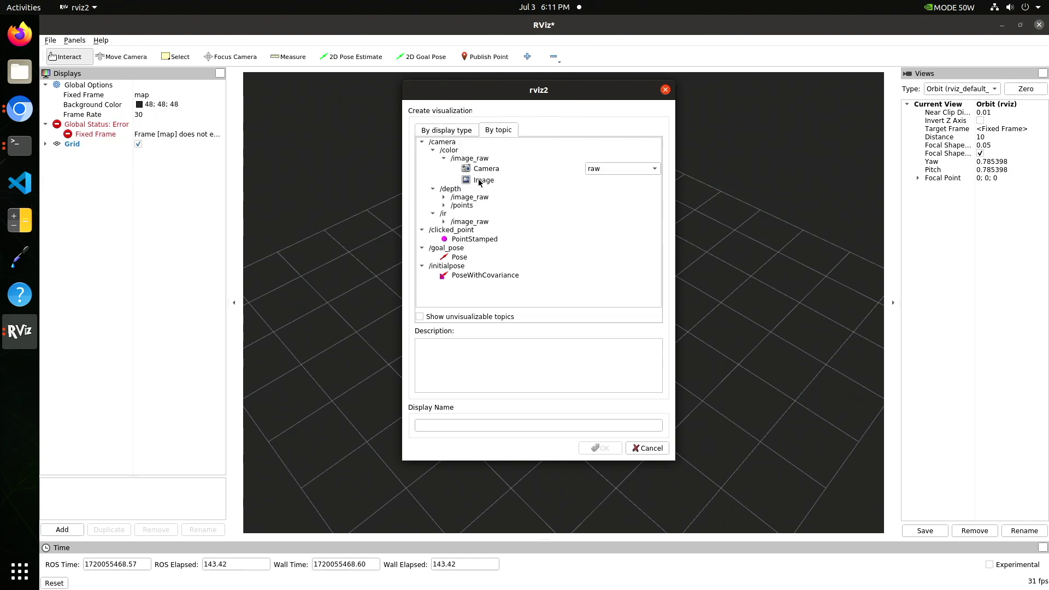
left_click(469, 181)
left_click(601, 448)
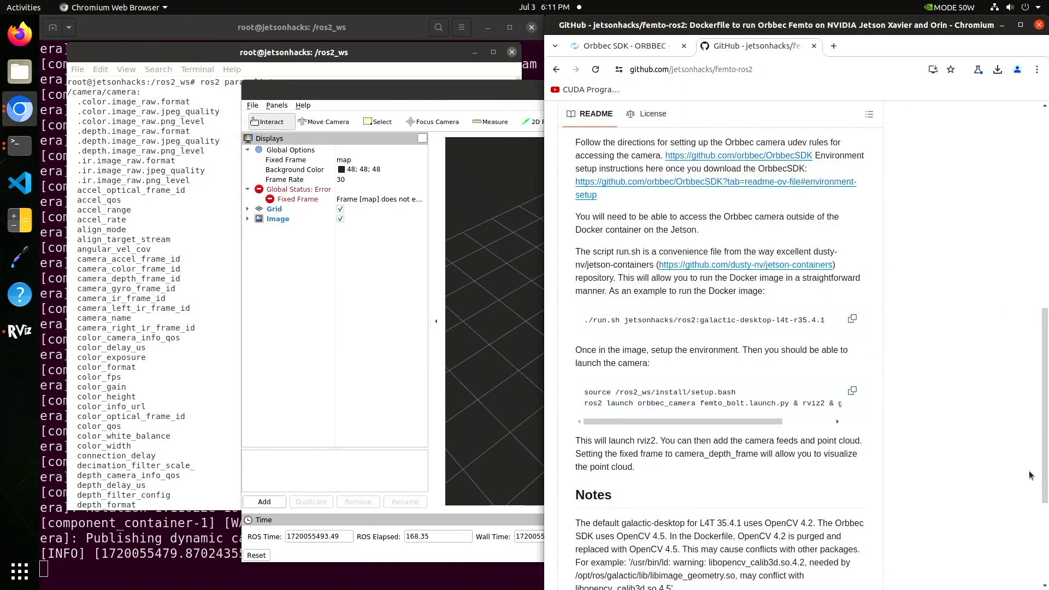
Reposition the RViz window and enlarge the floating camera image panel.
left_click_drag(514, 423, 929, 321)
left_click_drag(871, 417, 850, 503)
left_click_drag(929, 321, 777, 131)
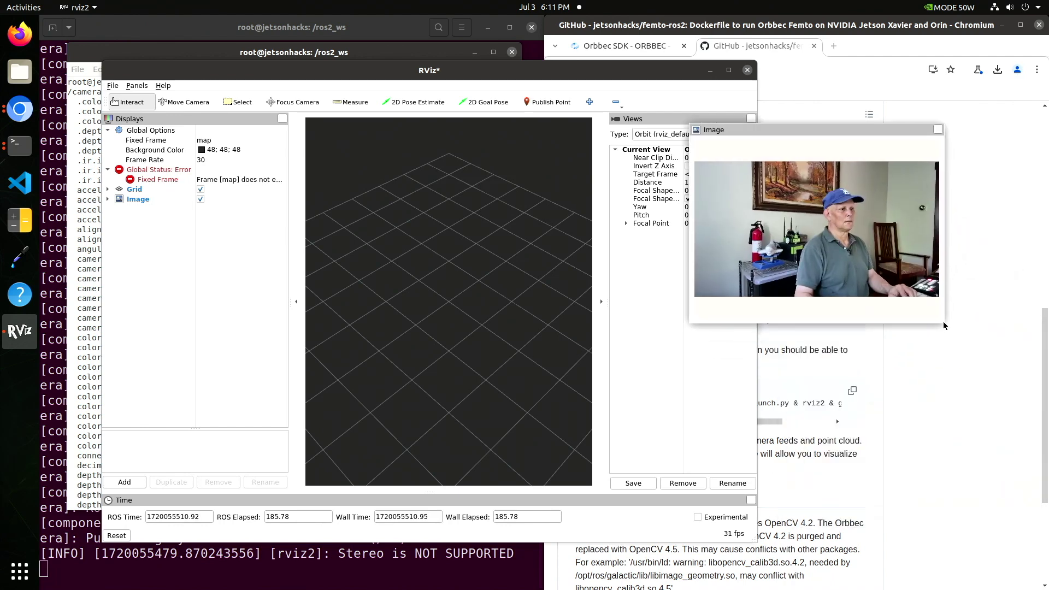
left_click_drag(942, 324, 1043, 398)
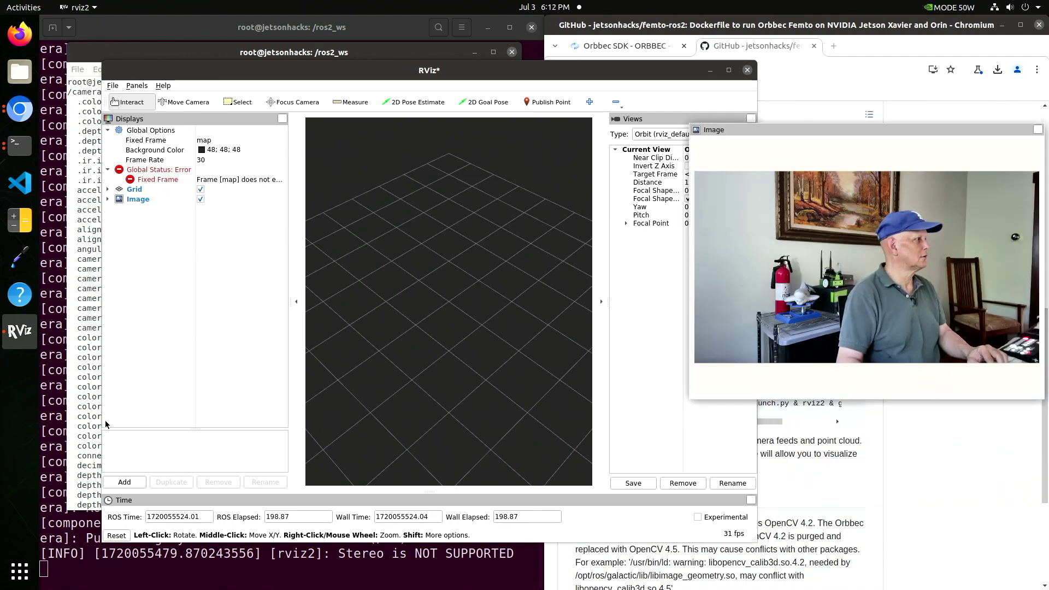
Add a PointCloud2 display for the /camera/depth/points topic.
left_click(125, 482)
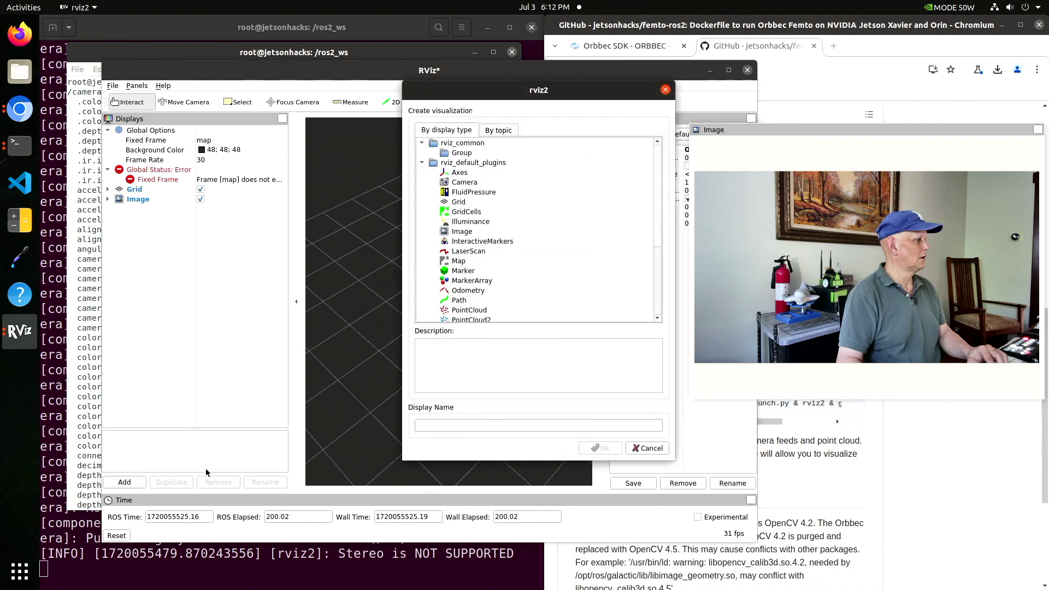
left_click(503, 132)
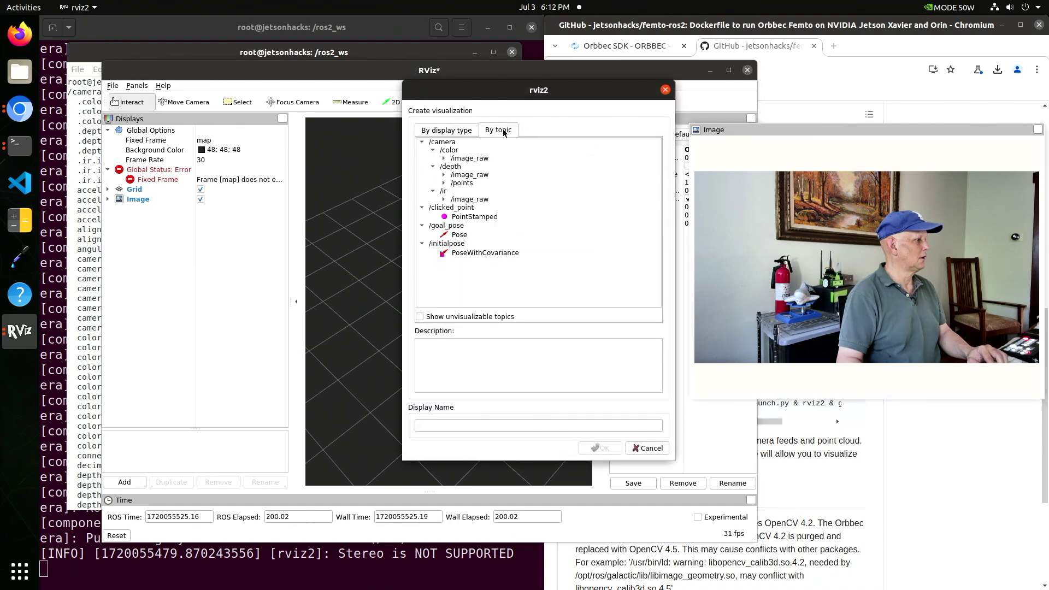
left_click(444, 184)
left_click(489, 191)
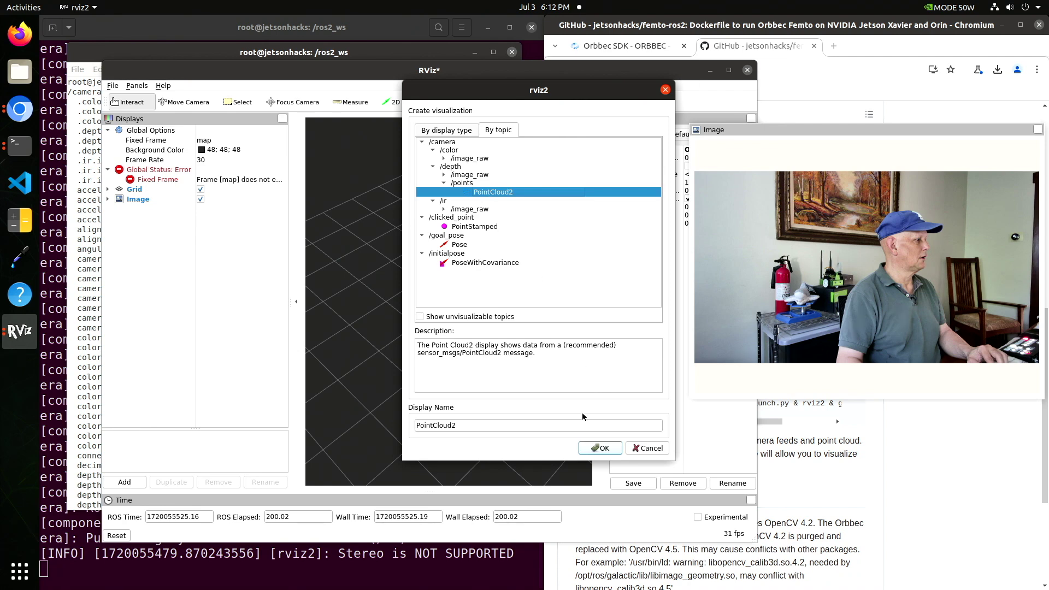
left_click(601, 448)
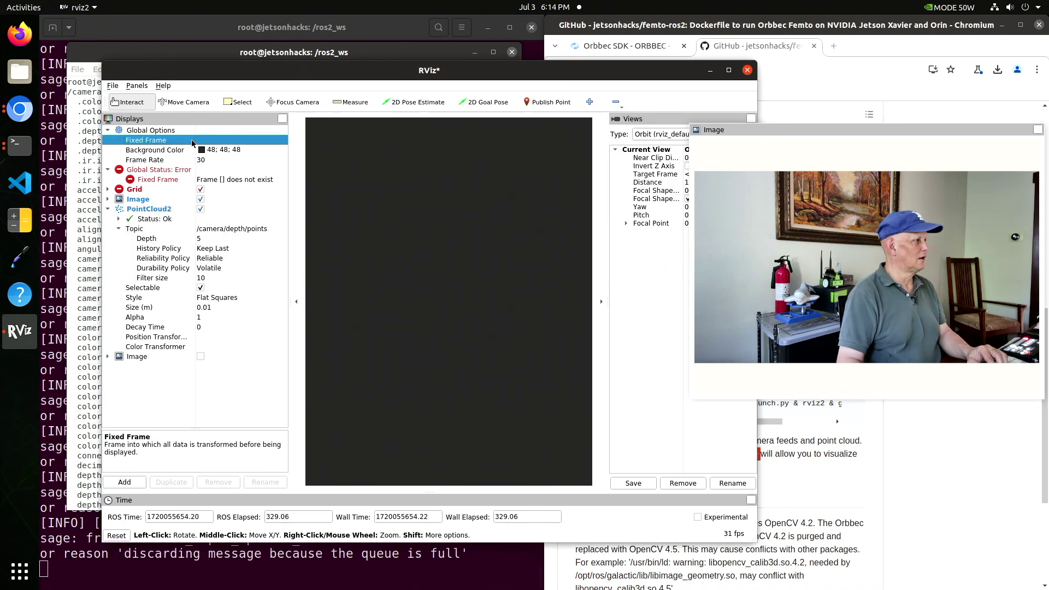
Set the Fixed Frame to camera_depth_frame and orbit the maximized view to face the cloud.
left_click(205, 141)
type("ca")
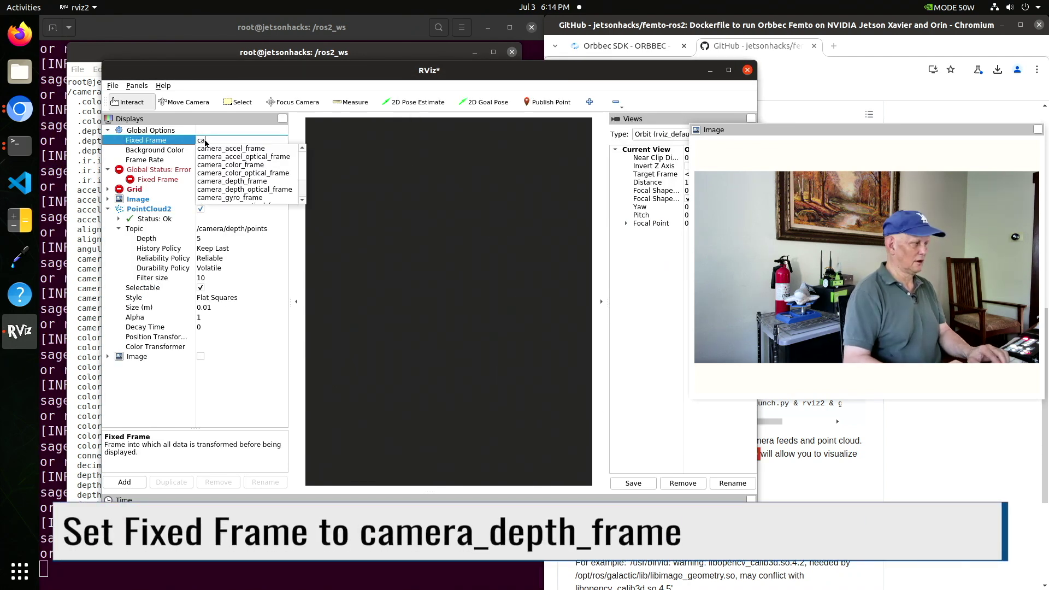
type("mera_depth_frame")
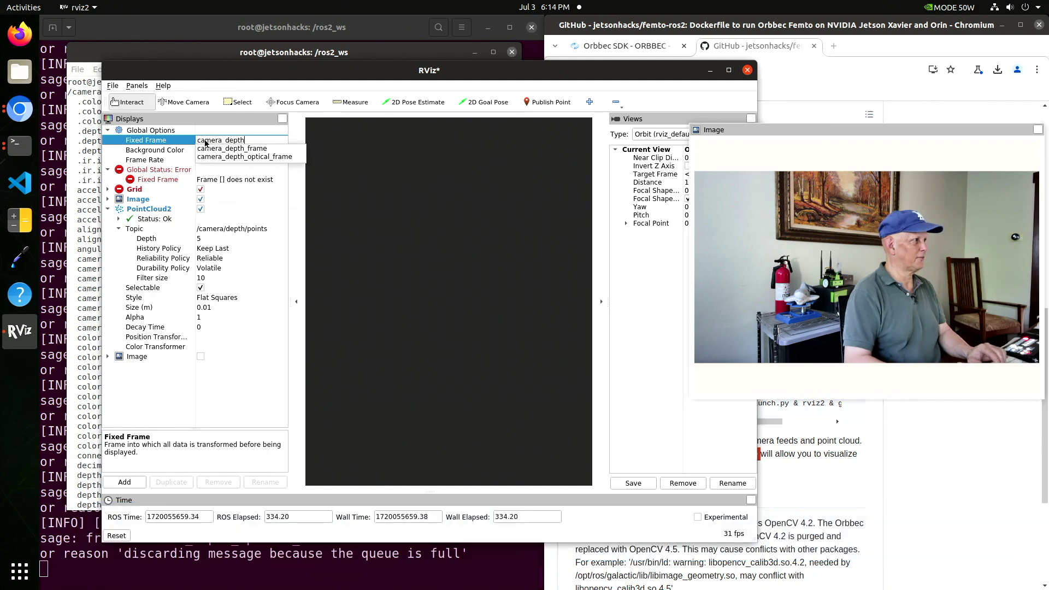
key("Return")
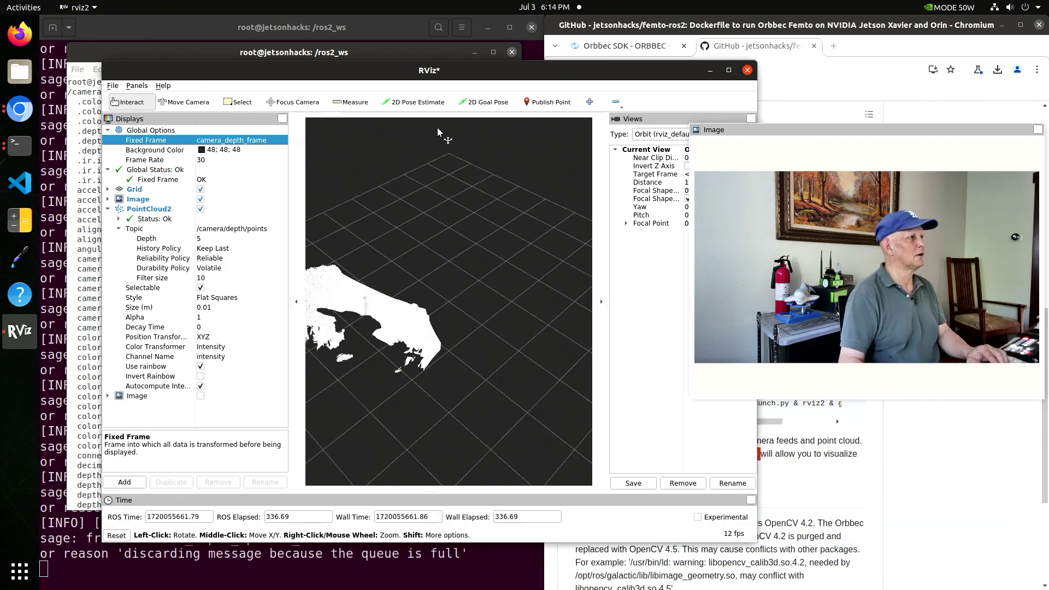
left_click(728, 72)
left_click_drag(306, 262, 556, 318)
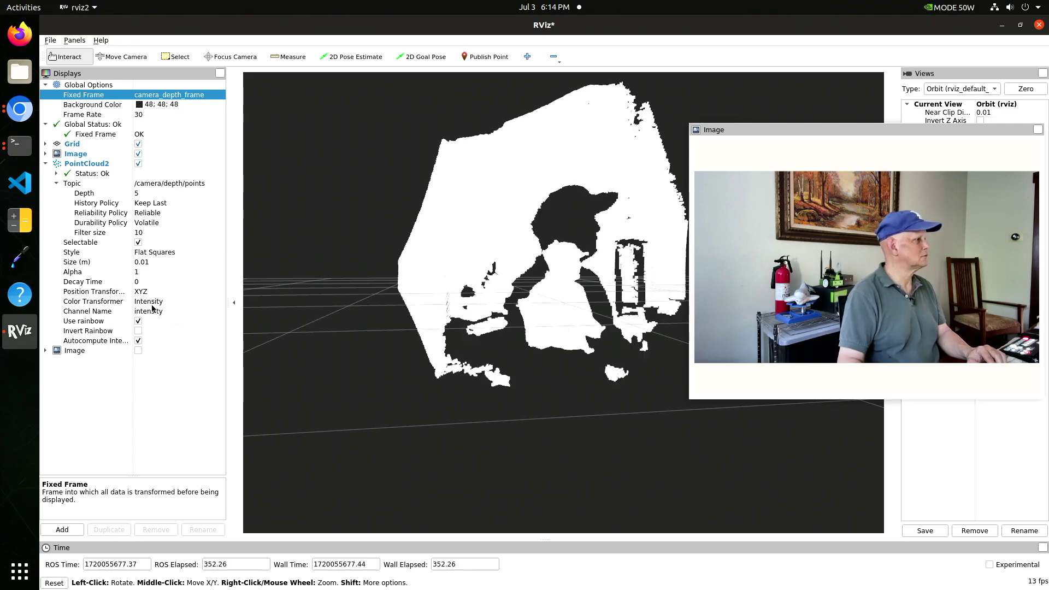
Change the PointCloud2 Color Transformer from Intensity to AxisColor.
left_click(217, 301)
left_click(217, 303)
left_click(163, 278)
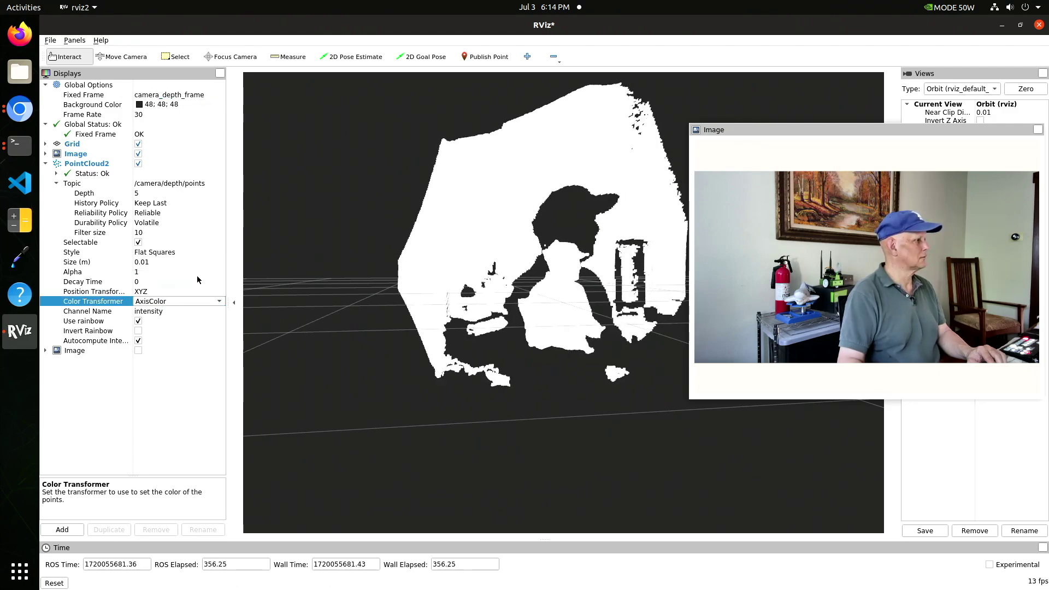